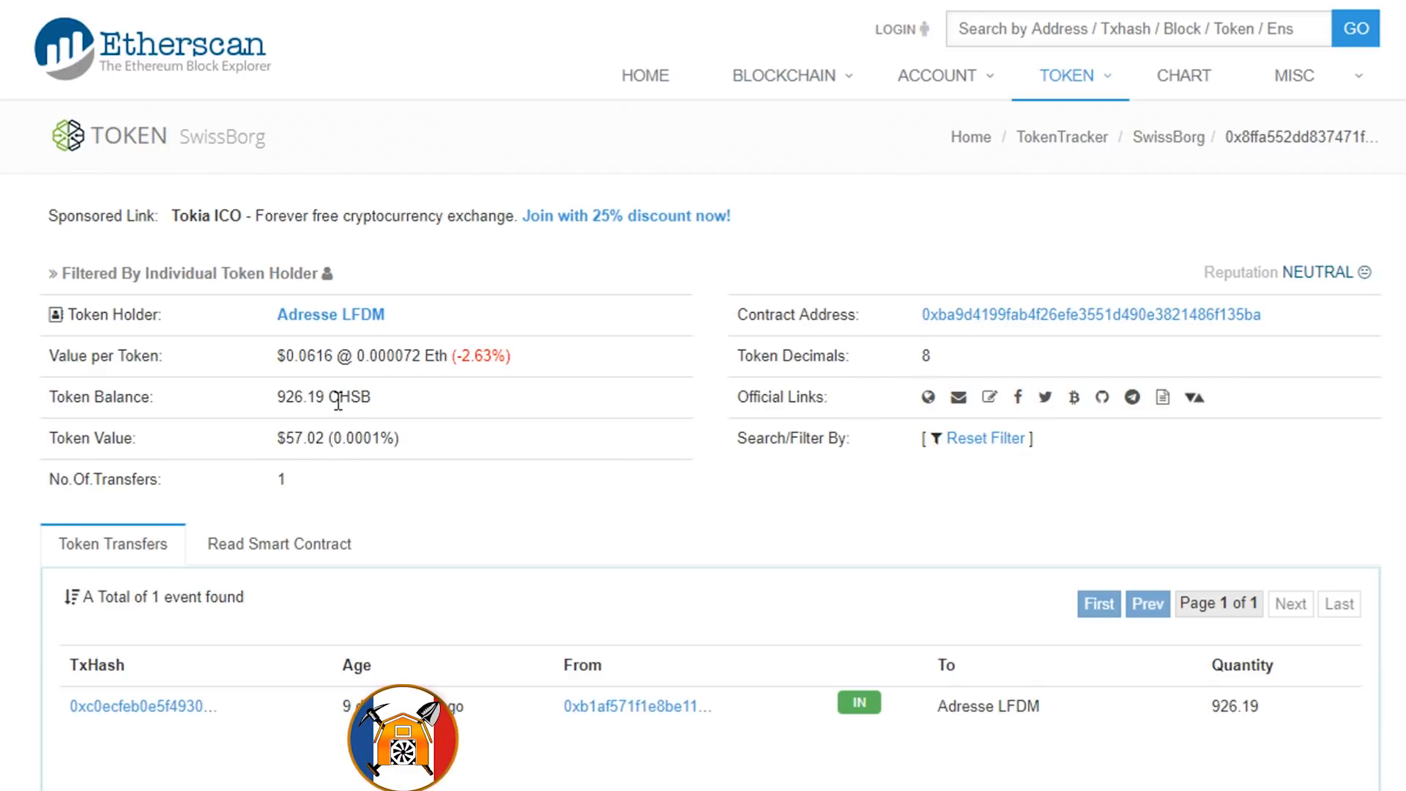
- Examine the SwissBorg token's CHSB symbol, token decimals and contract address on its token page
left_click_drag(325, 401, 375, 401)
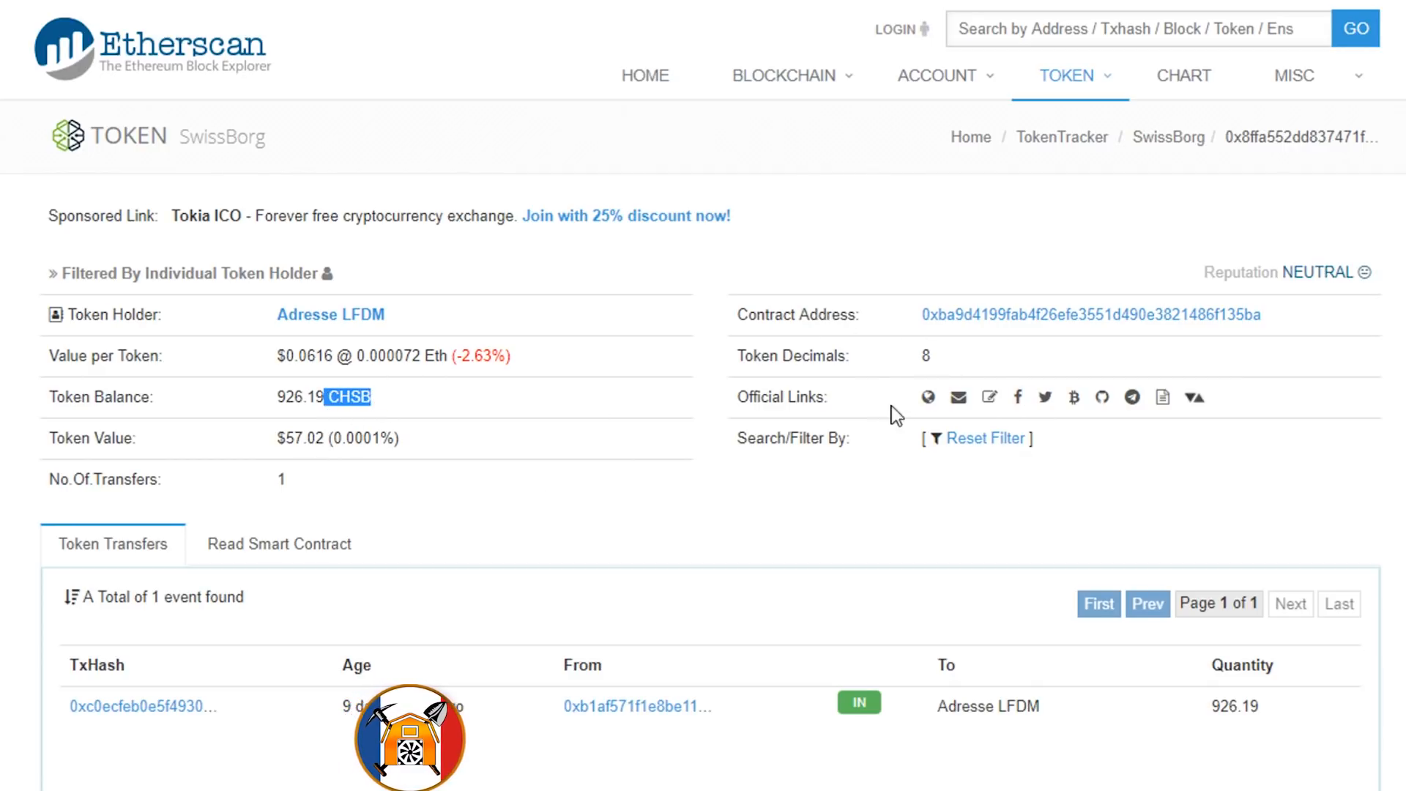
left_click_drag(917, 358, 950, 368)
left_click_drag(1246, 319, 902, 312)
left_click(1238, 370)
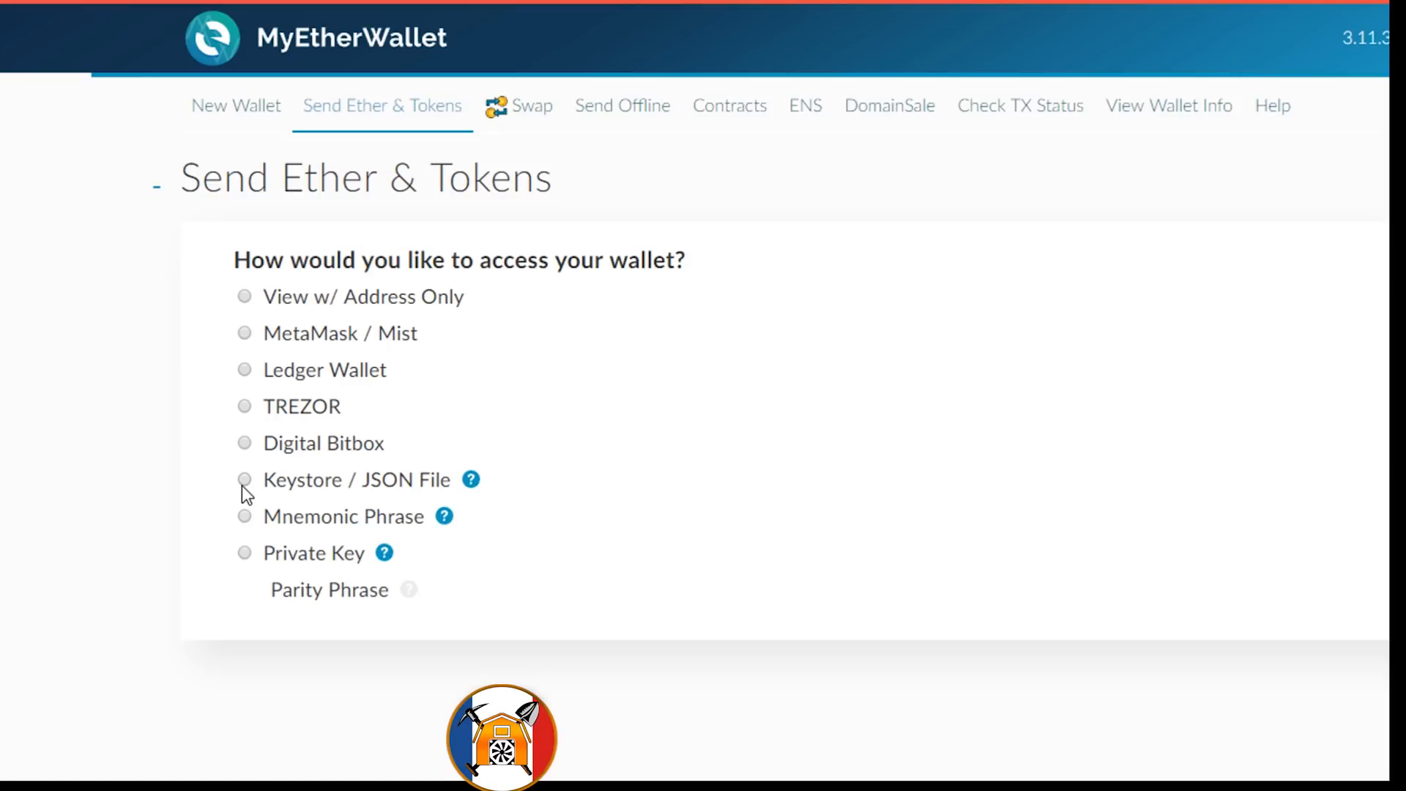
- Switch to MyEtherWallet and access the wallet with the MetaMask / Mist option instead of Private Key, connecting to MetaMask
left_click(245, 553)
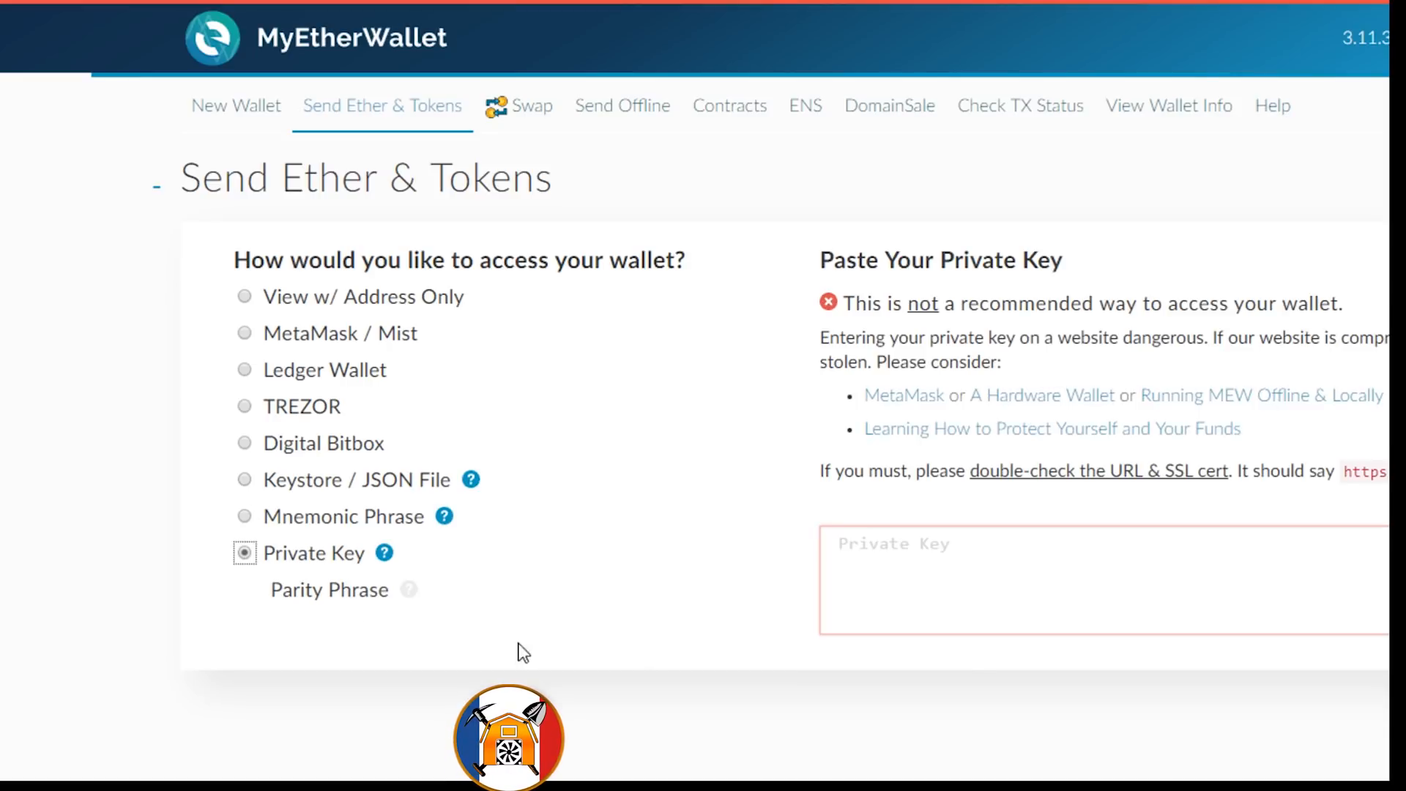
left_click(966, 552)
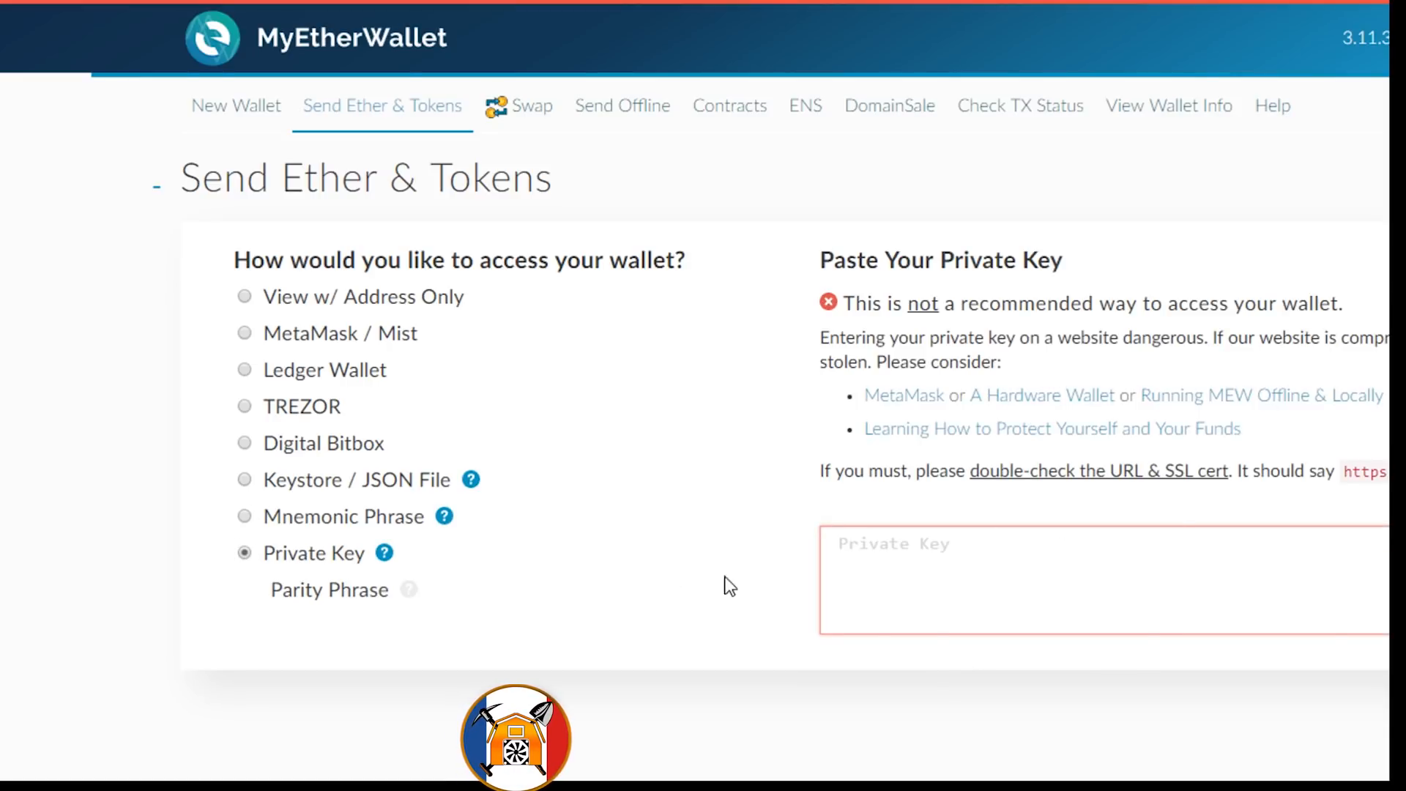
left_click(245, 333)
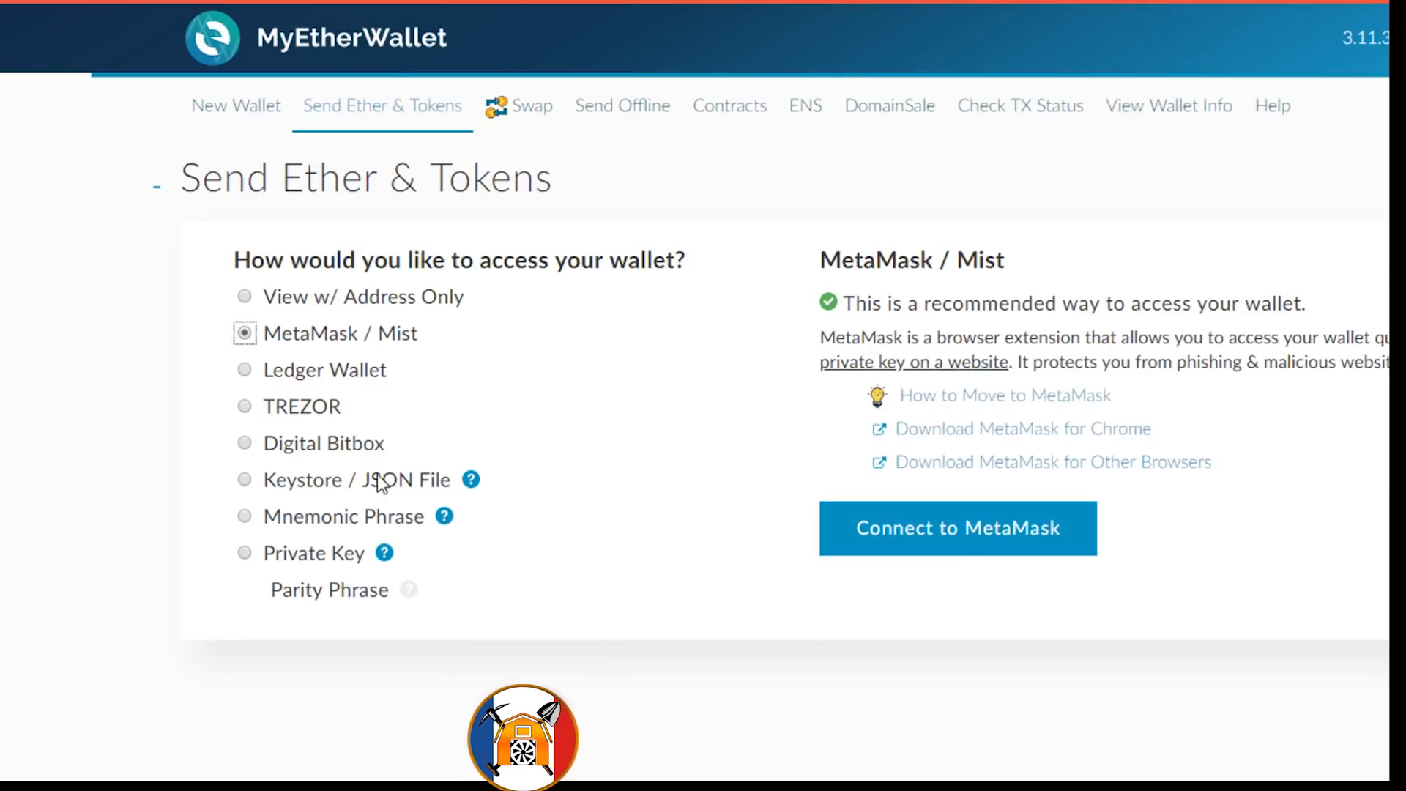
left_click(942, 553)
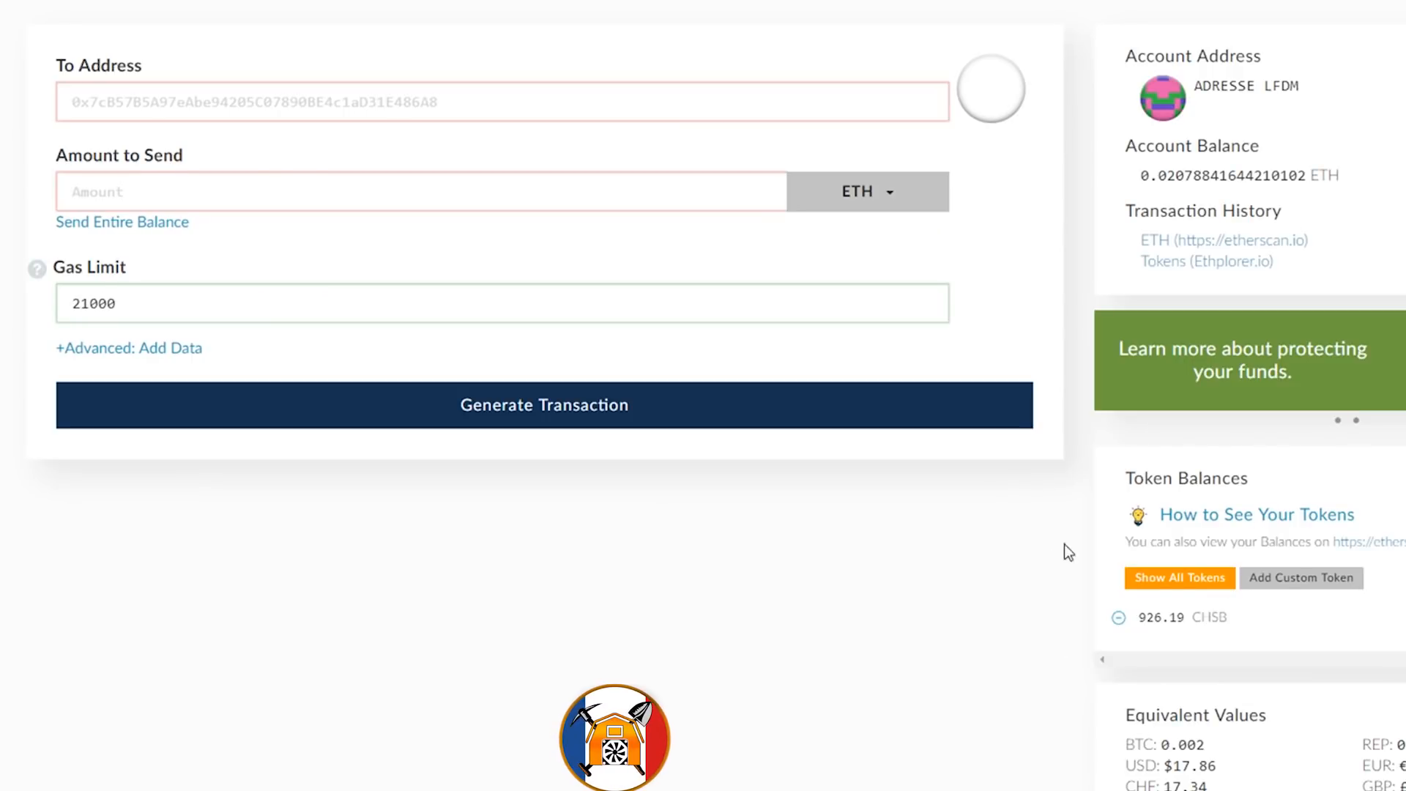
- Remove CHSB from the token balances, then show all tokens and look for it in the full list
left_click(1119, 618)
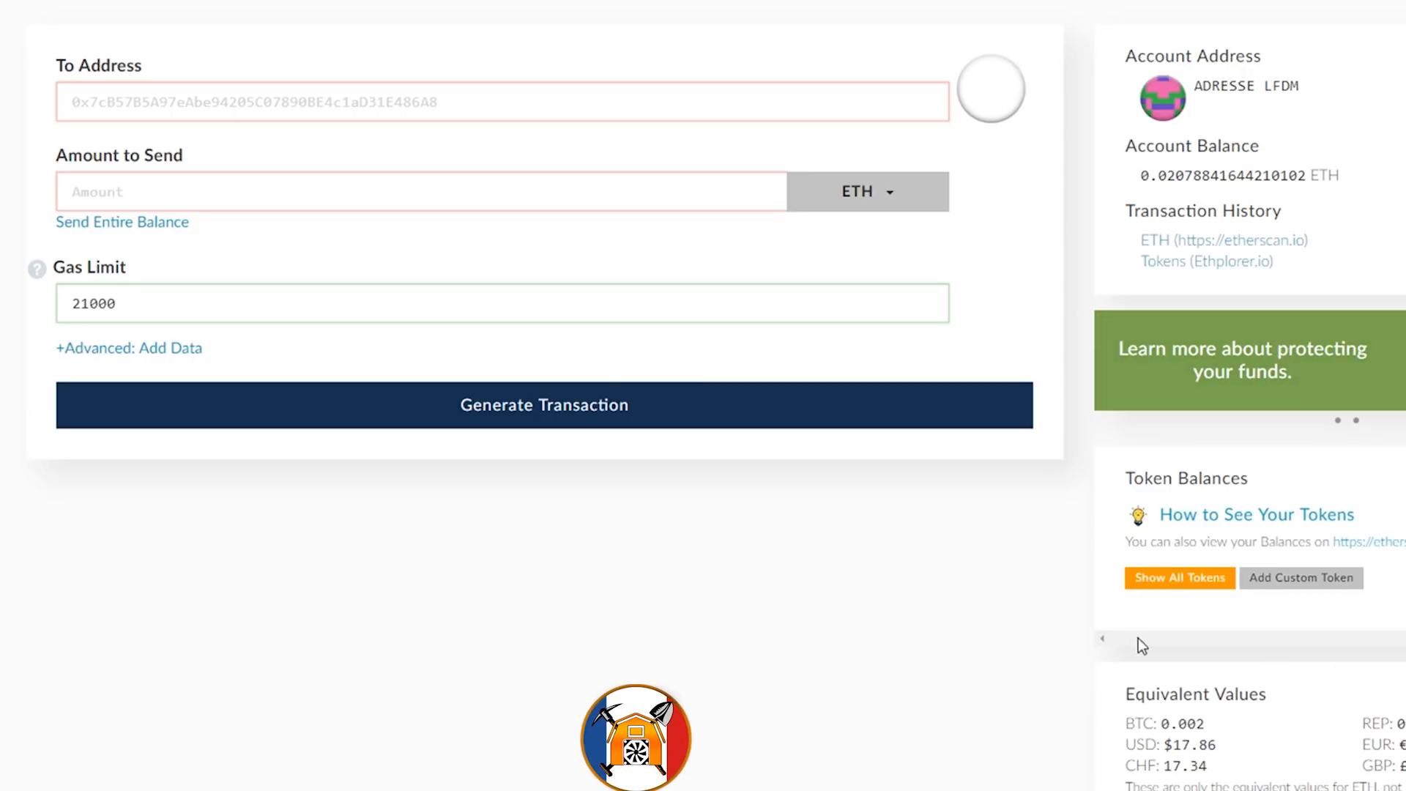
left_click(1187, 583)
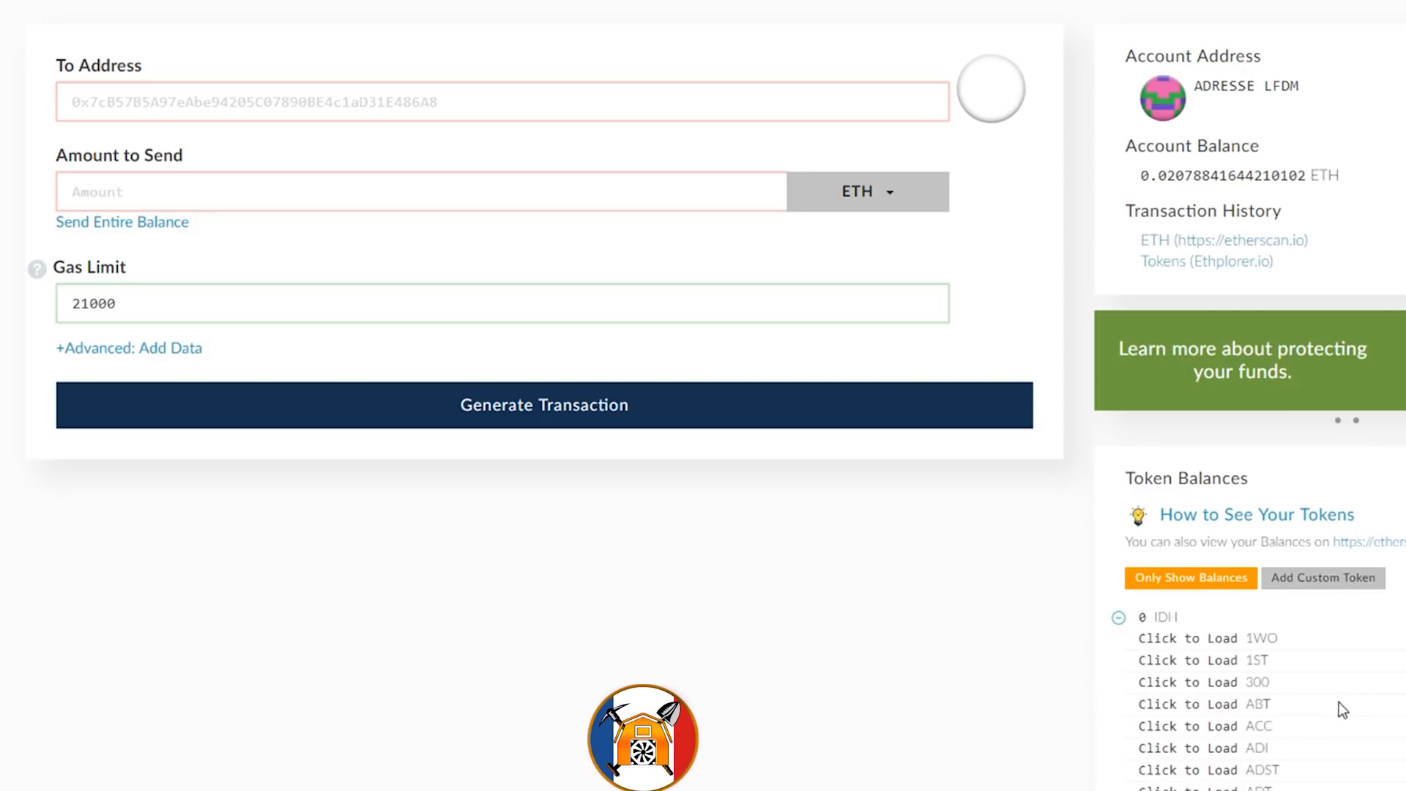
scroll(1338, 709, "down", 20)
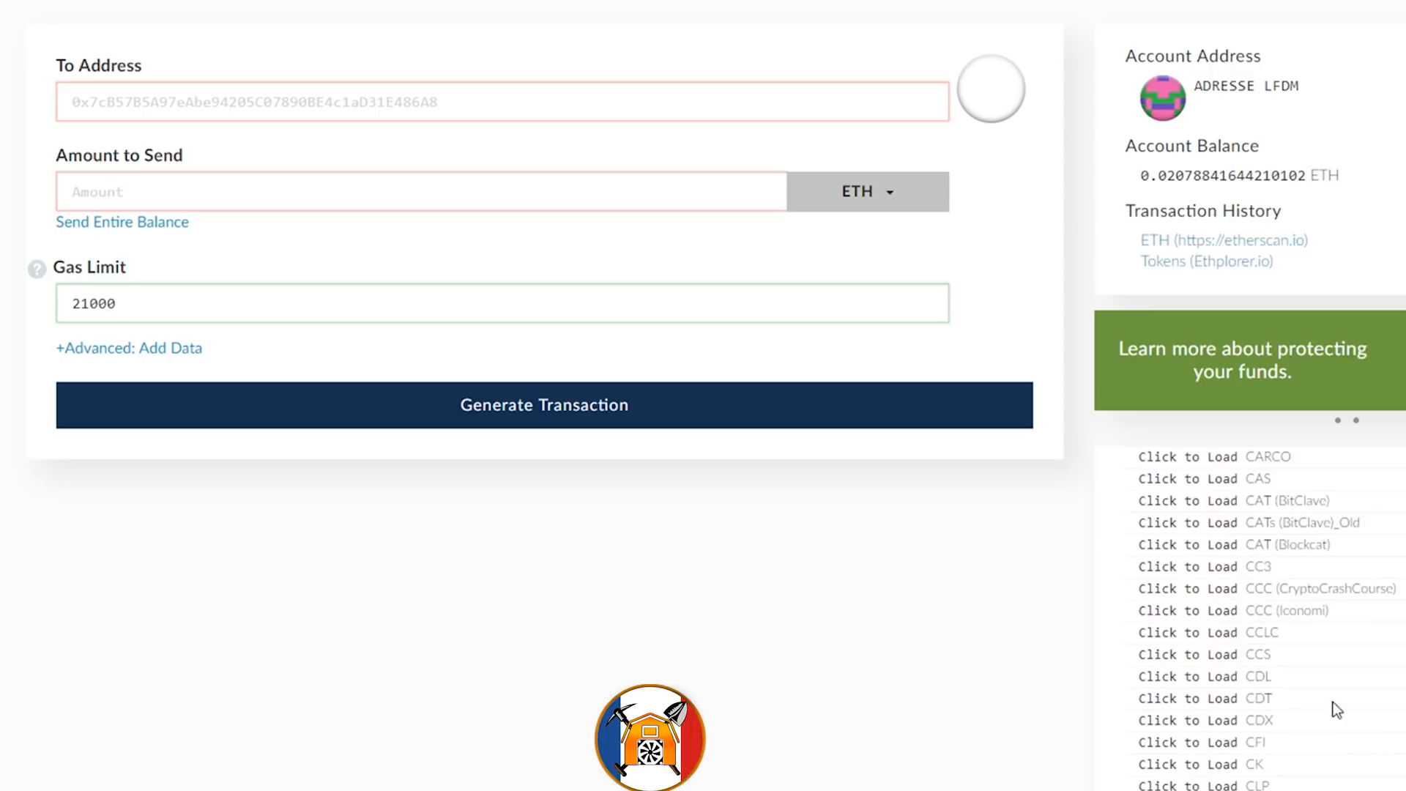
scroll(1338, 688, "down", 20)
scroll(1245, 618, "down", 20)
scroll(1281, 718, "down", 20)
scroll(1280, 718, "up", 5)
scroll(1246, 520, "up", 20)
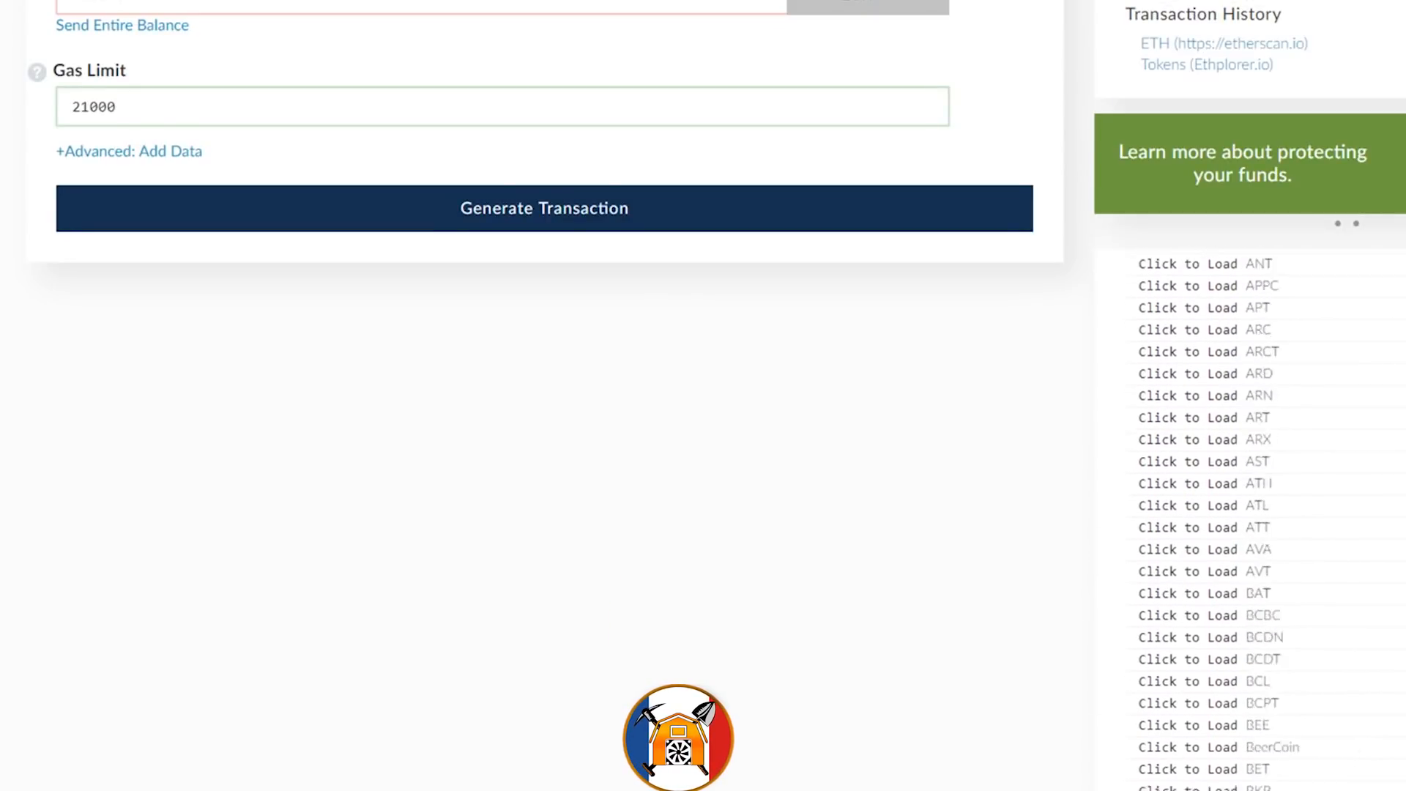
scroll(1245, 520, "up", 15)
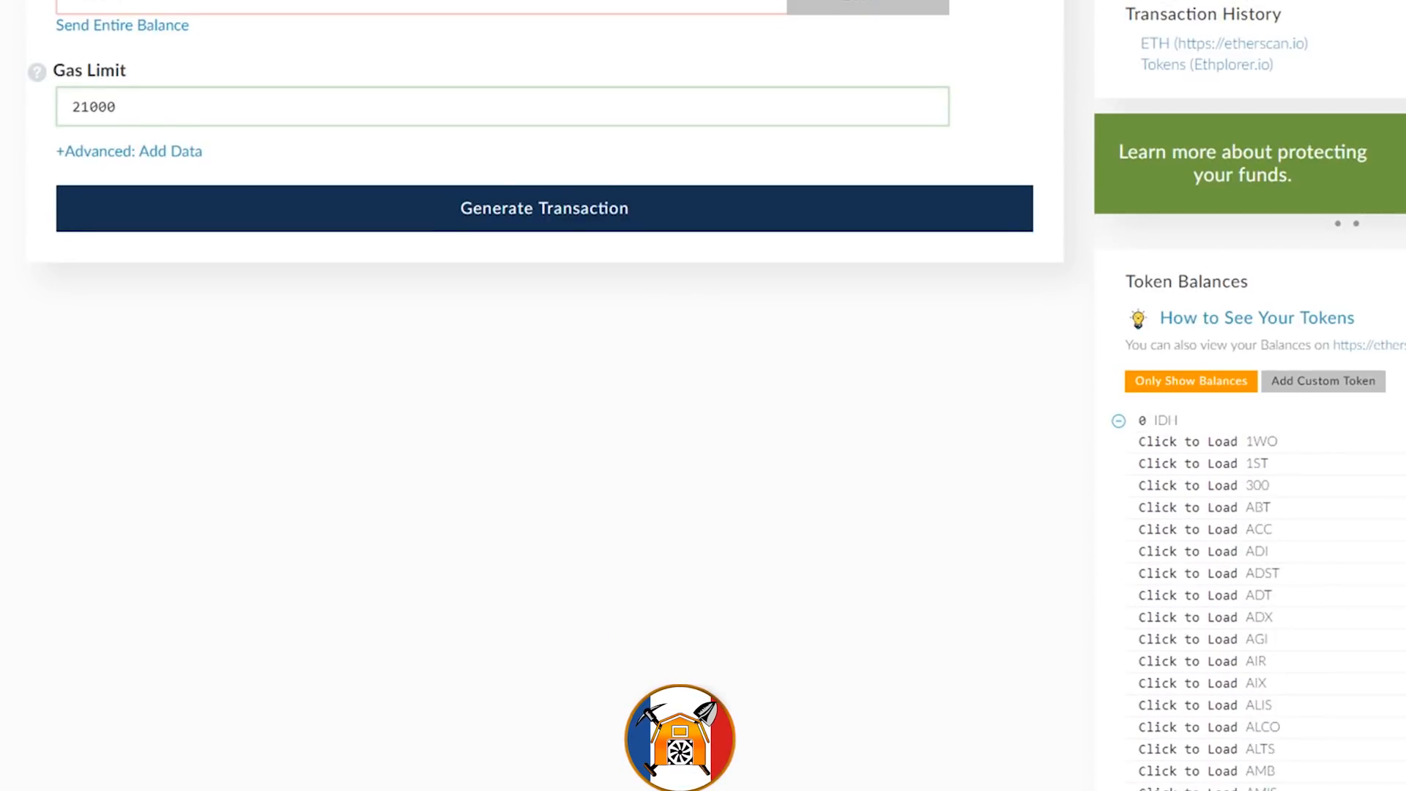
- Start adding a custom token and fill in the contract address 0xba9d4199fab4f26efe3551d490e3821486f135ba copied from SwissBorg's Etherscan page
left_click(1314, 388)
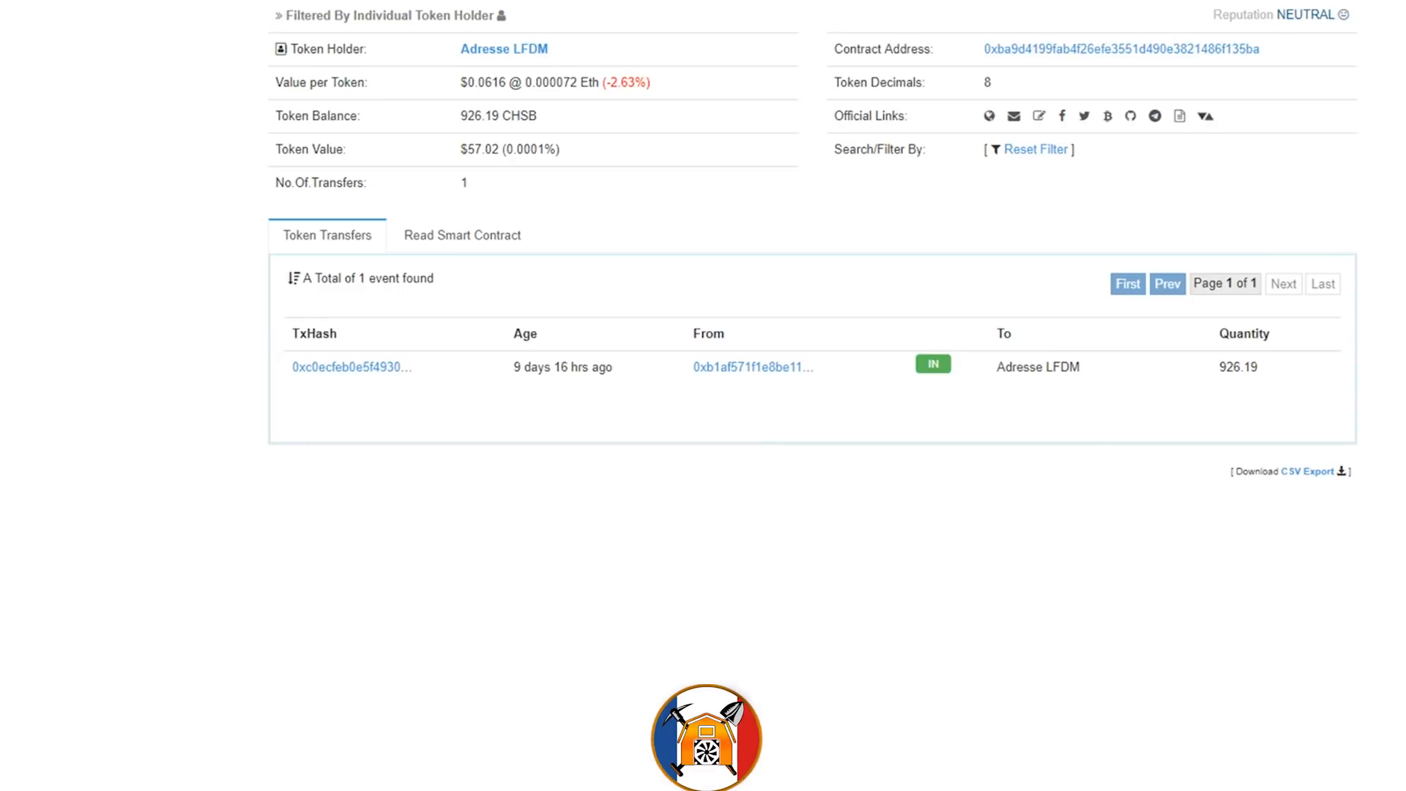
left_click_drag(1275, 53, 987, 60)
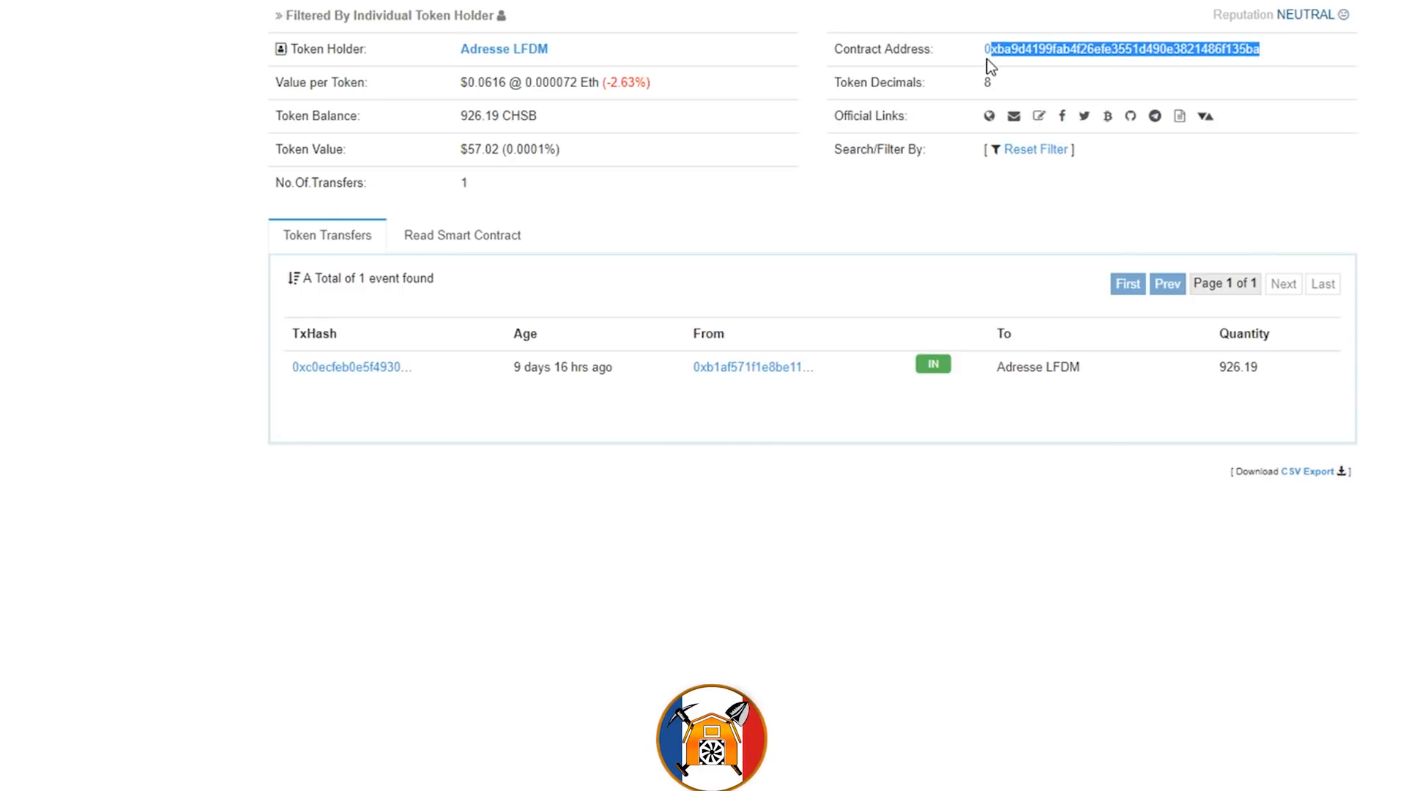
right_click(1025, 63)
left_click(1078, 194)
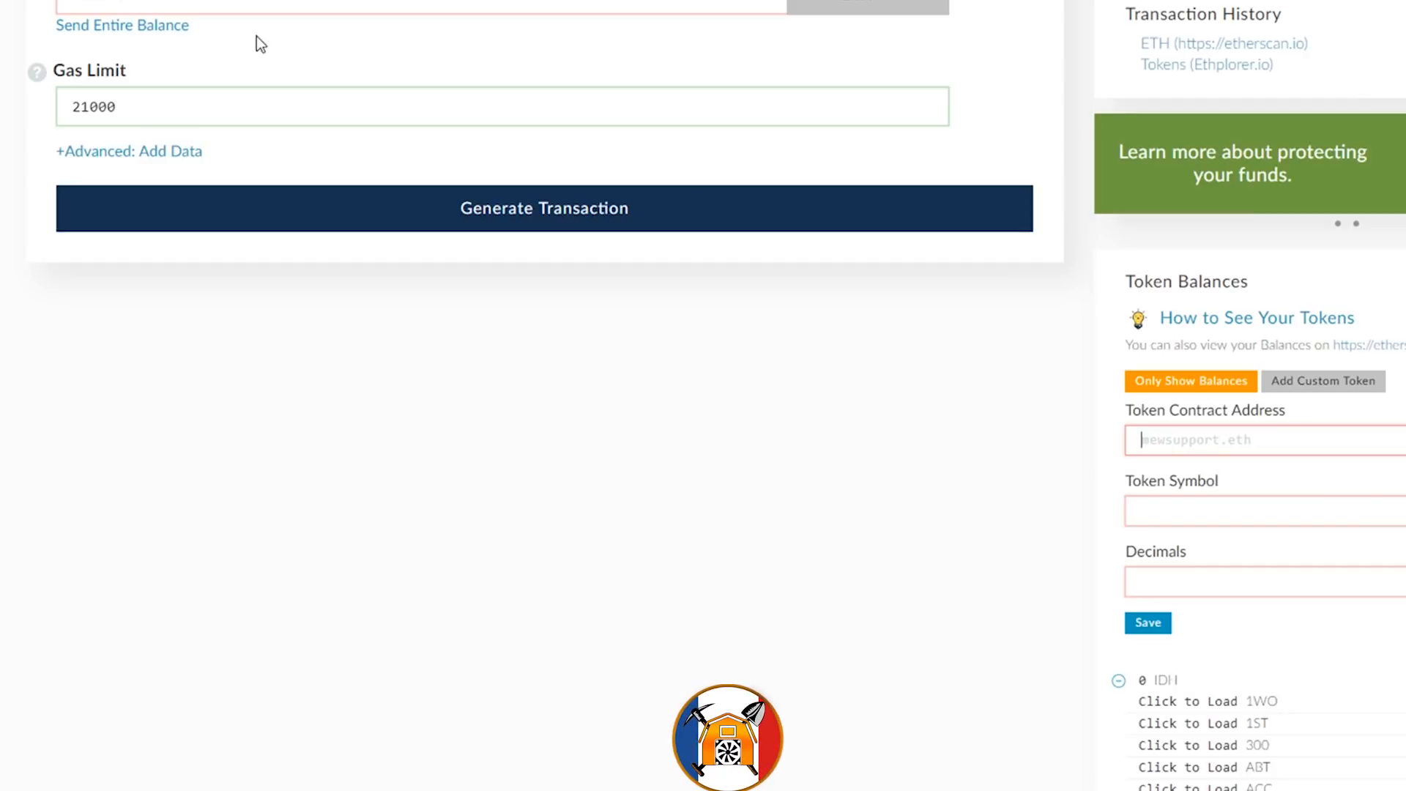
right_click(1180, 438)
left_click(1240, 549)
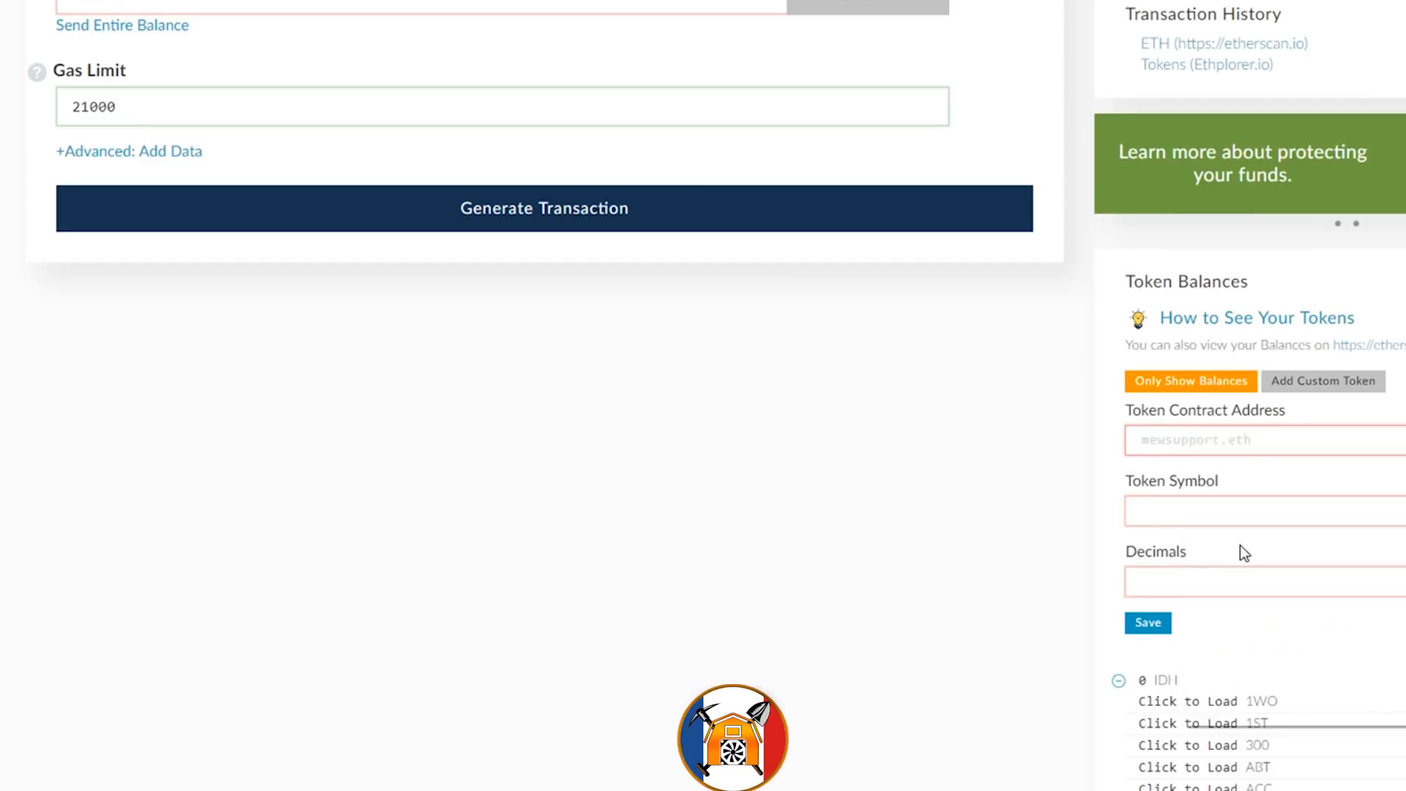
- Copy the token symbol CHSB from the Etherscan page and paste it as the custom token's symbol
left_click(1187, 525)
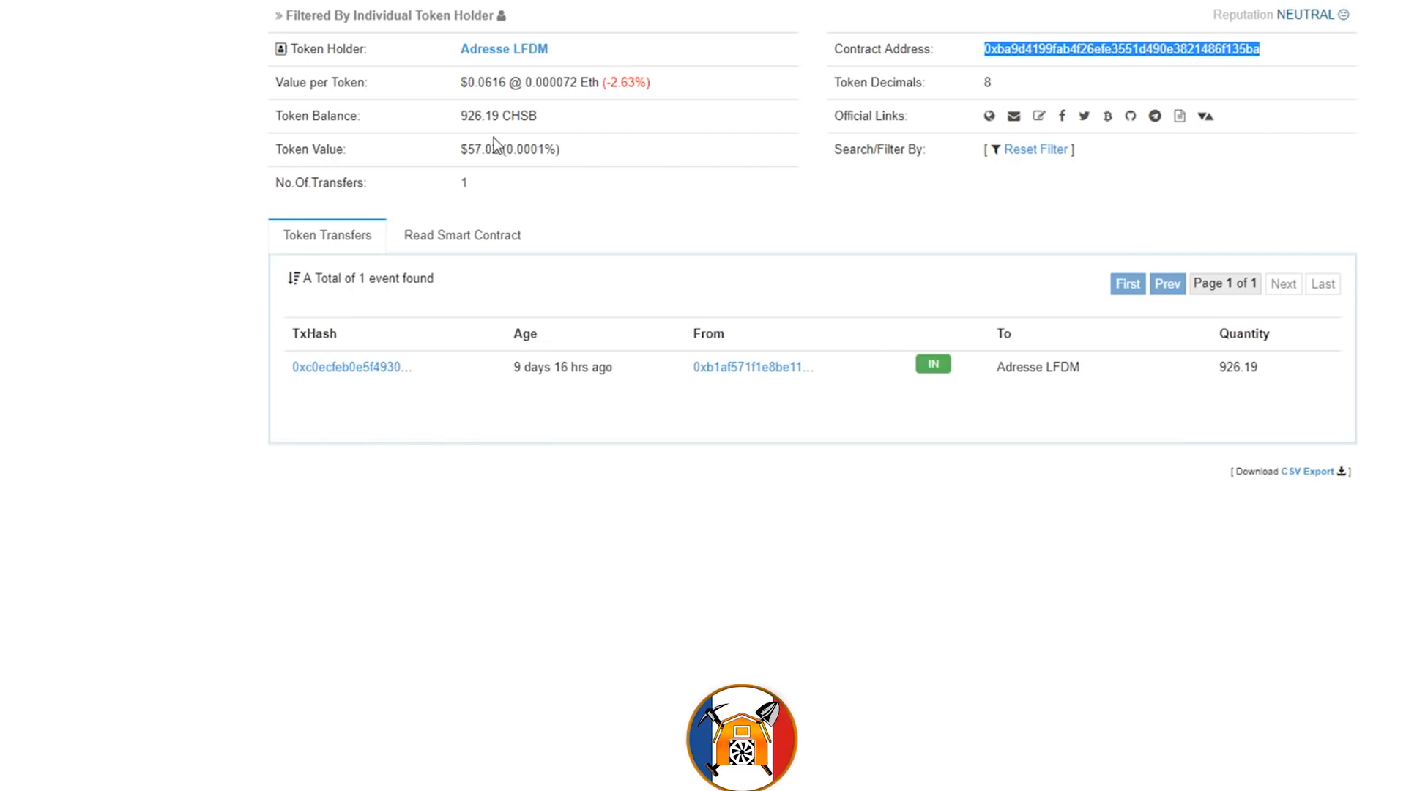
double_click(507, 119)
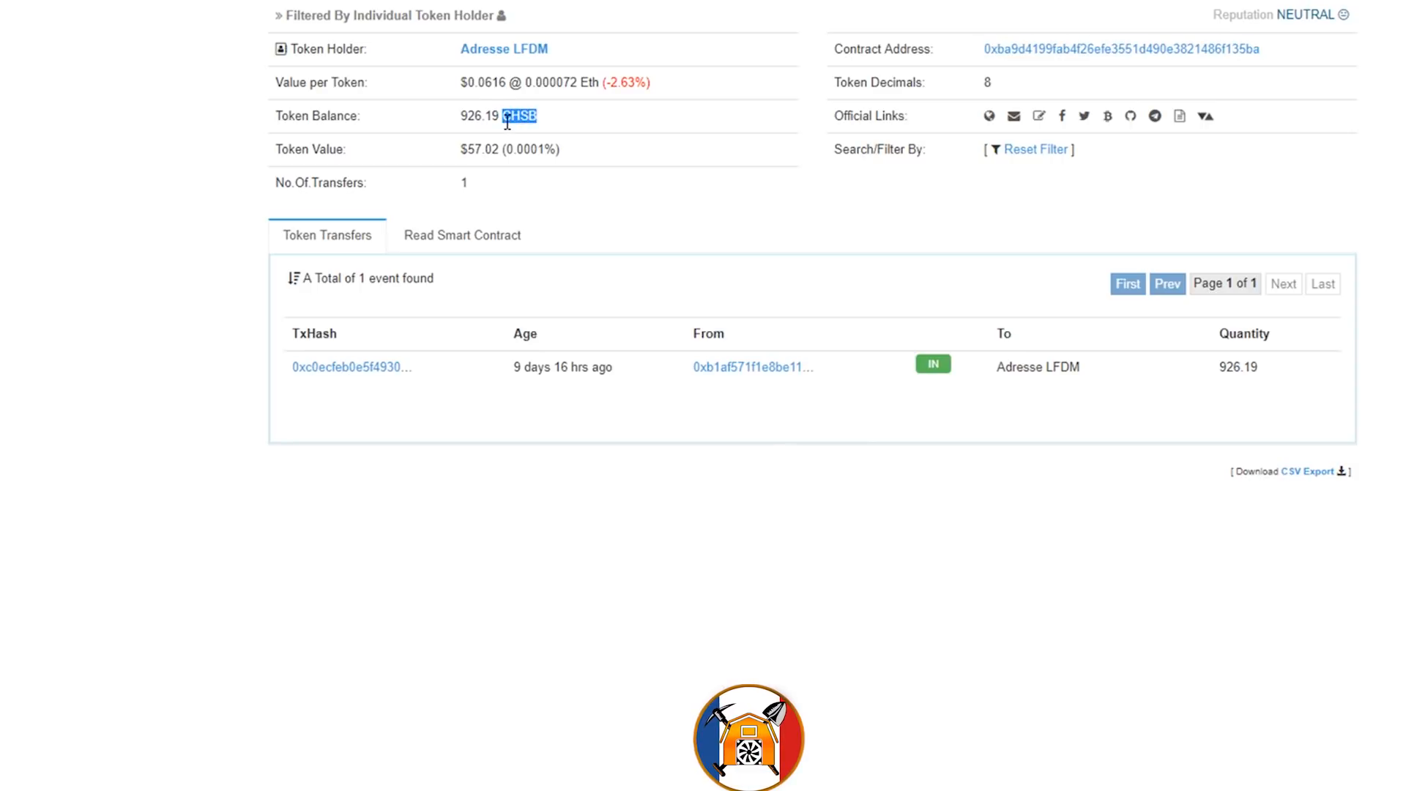
right_click(507, 122)
left_click(521, 136)
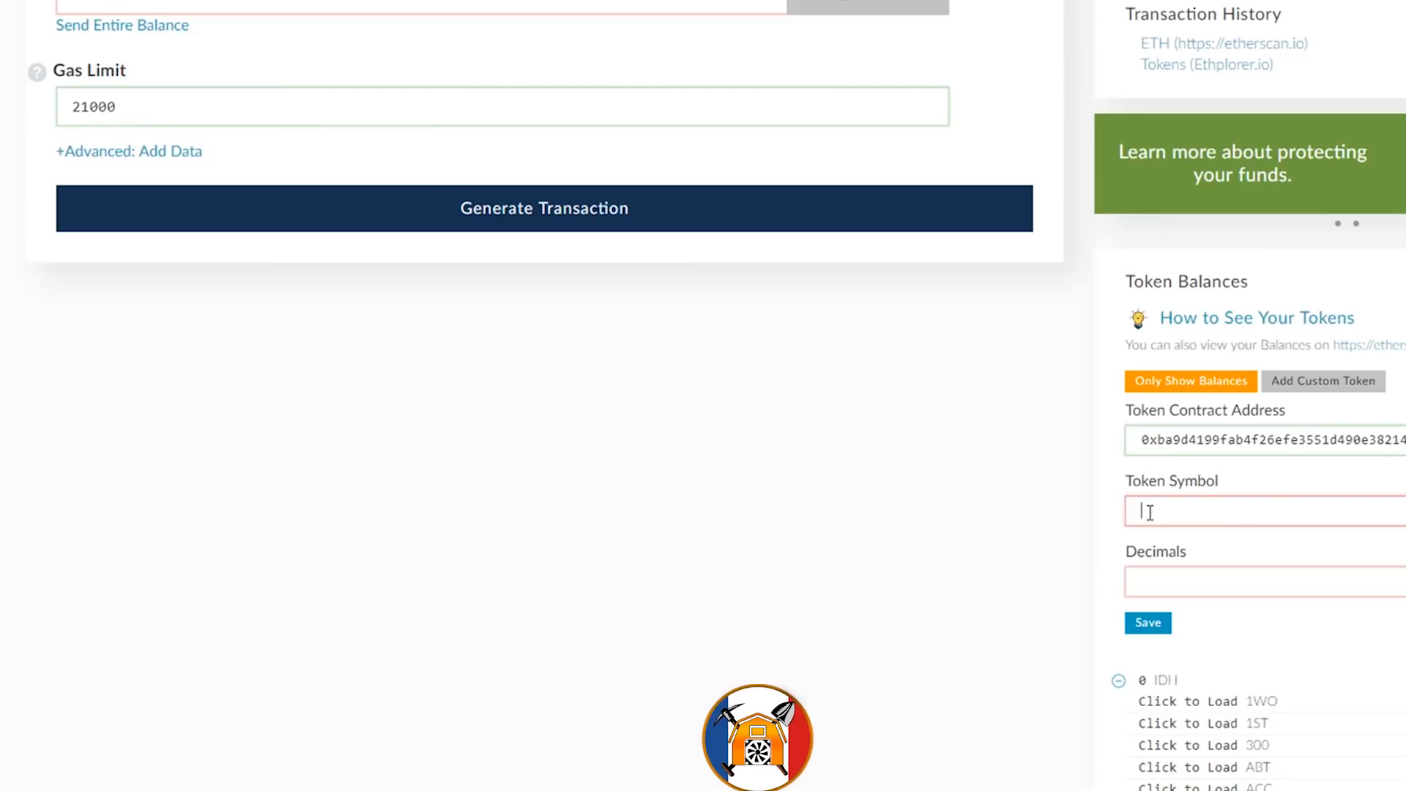
right_click(1268, 511)
left_click(1329, 615)
- Set the custom token's decimals to 8 and save the token
left_click(1188, 593)
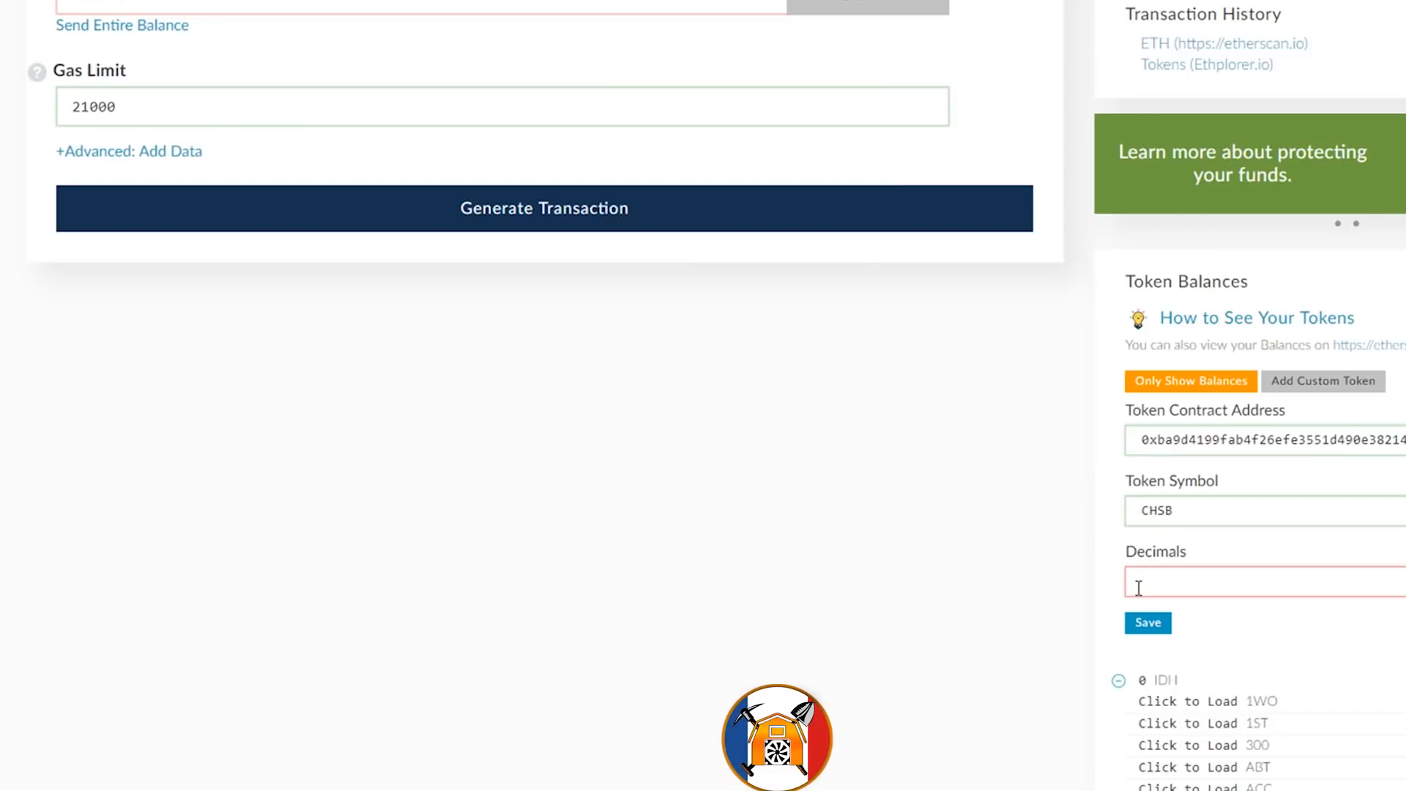
type("8")
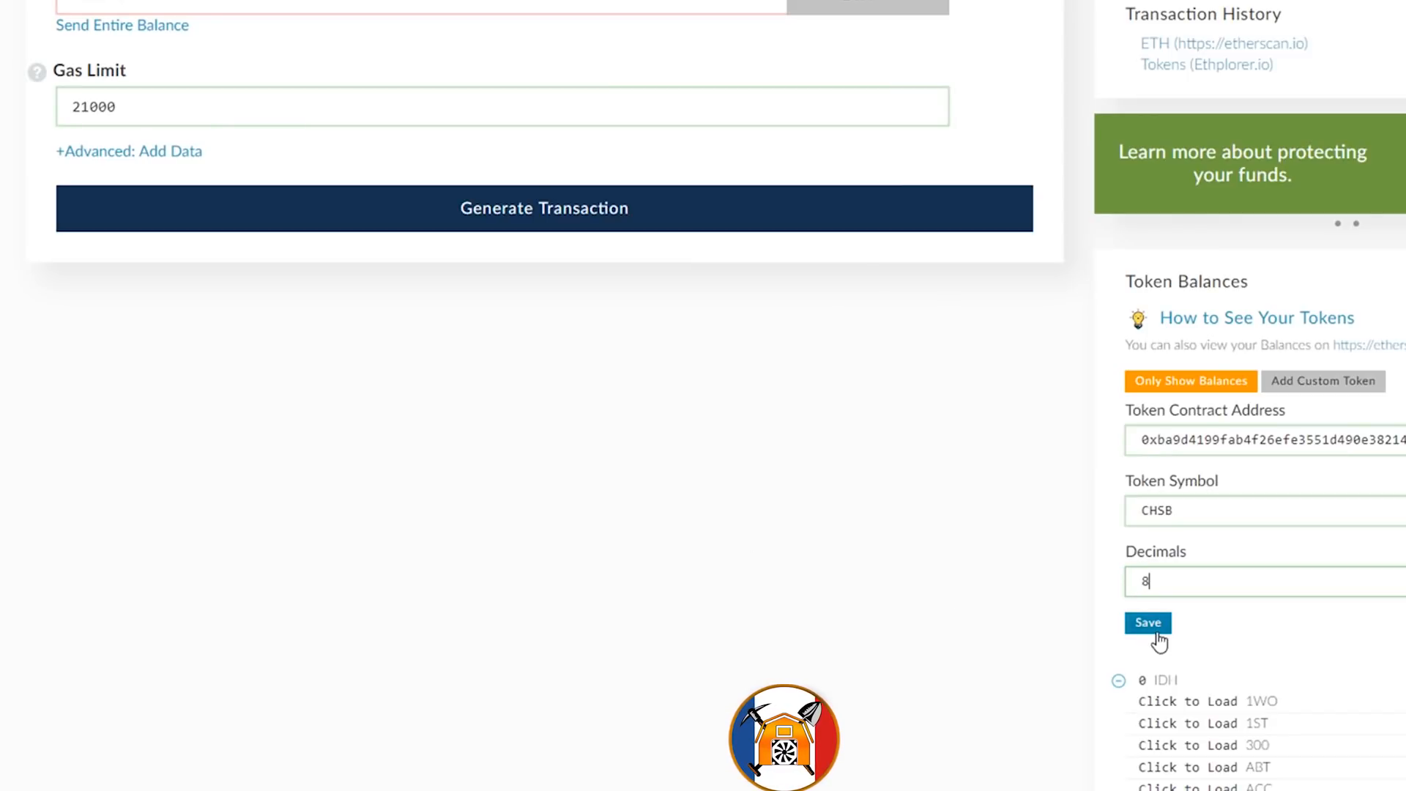
left_click(1153, 630)
left_click(1143, 443)
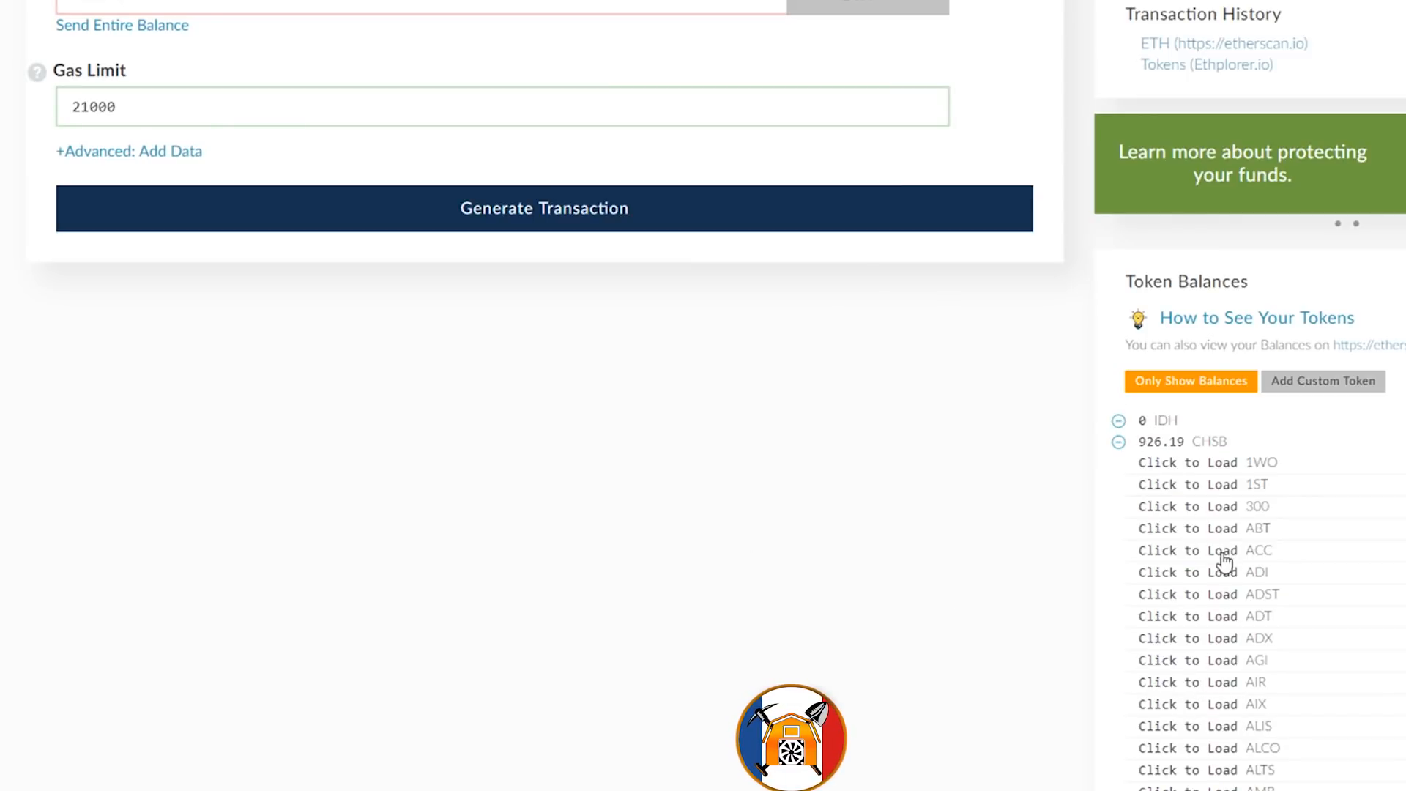
- Remove the IDH token from the balances list and show only tokens with balances
left_click(1118, 421)
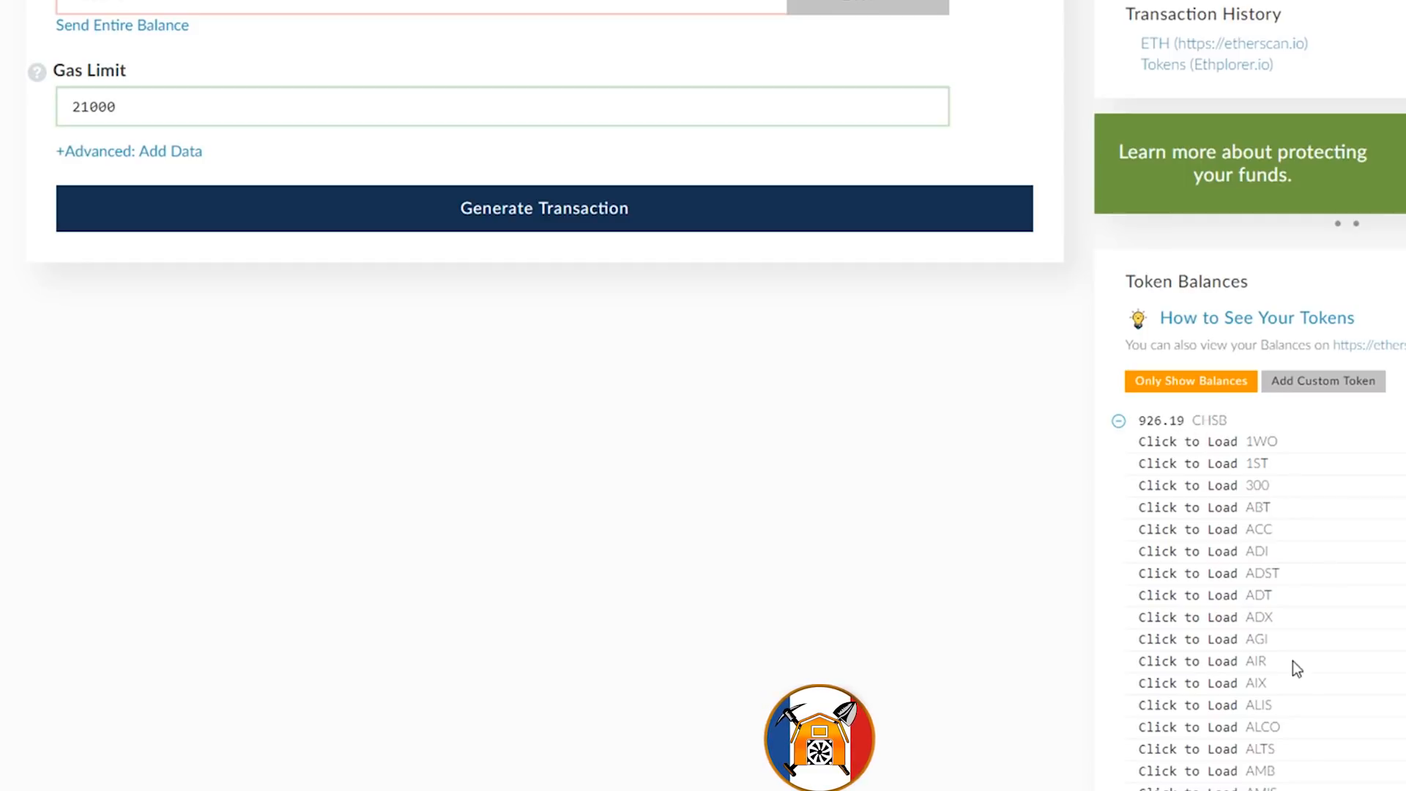
scroll(1256, 672, "down", 3)
scroll(1256, 709, "up", 3)
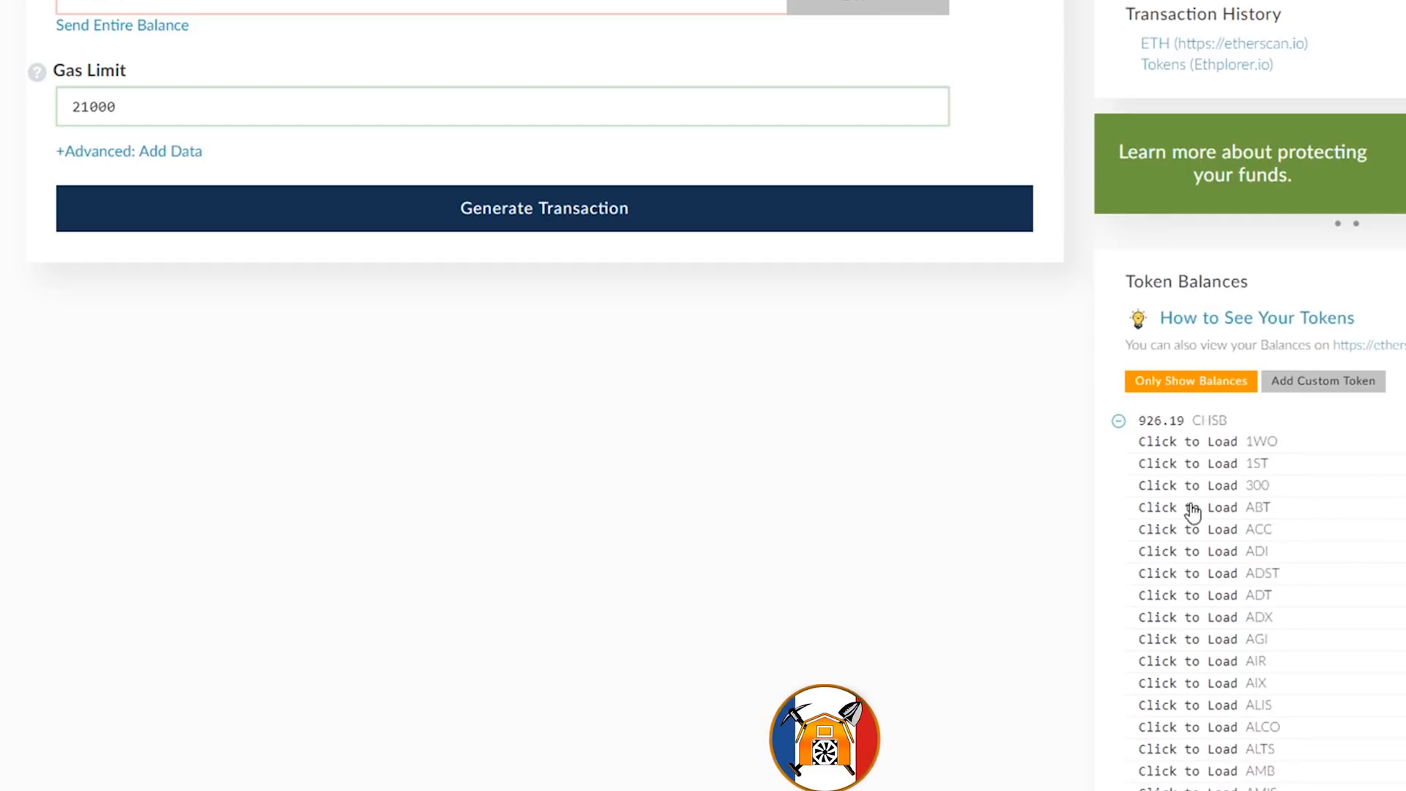
left_click(1183, 380)
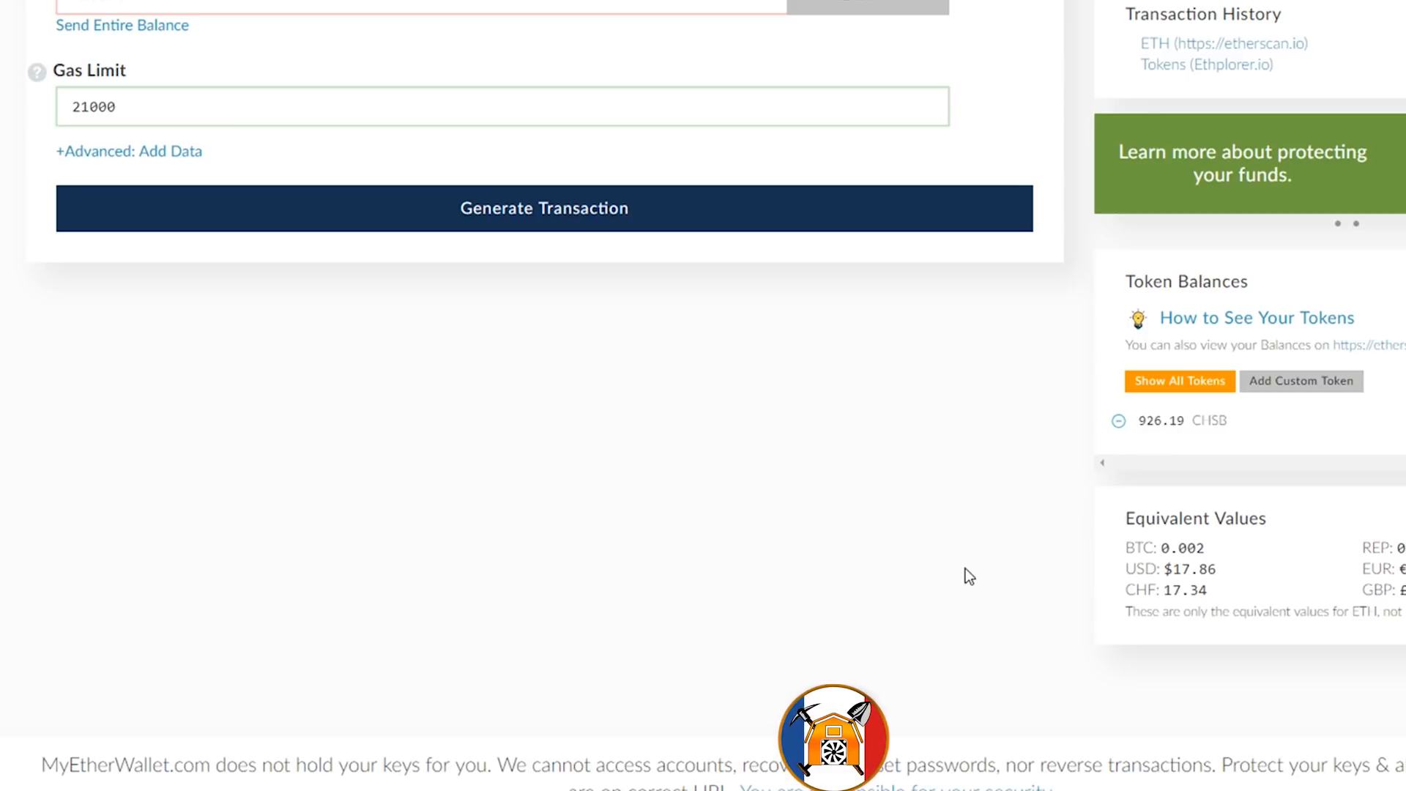
- Switch to the exchange's account page, open the CHSB SwissBorg deposit details and copy the deposit wallet address
scroll(952, 663, "up", 3)
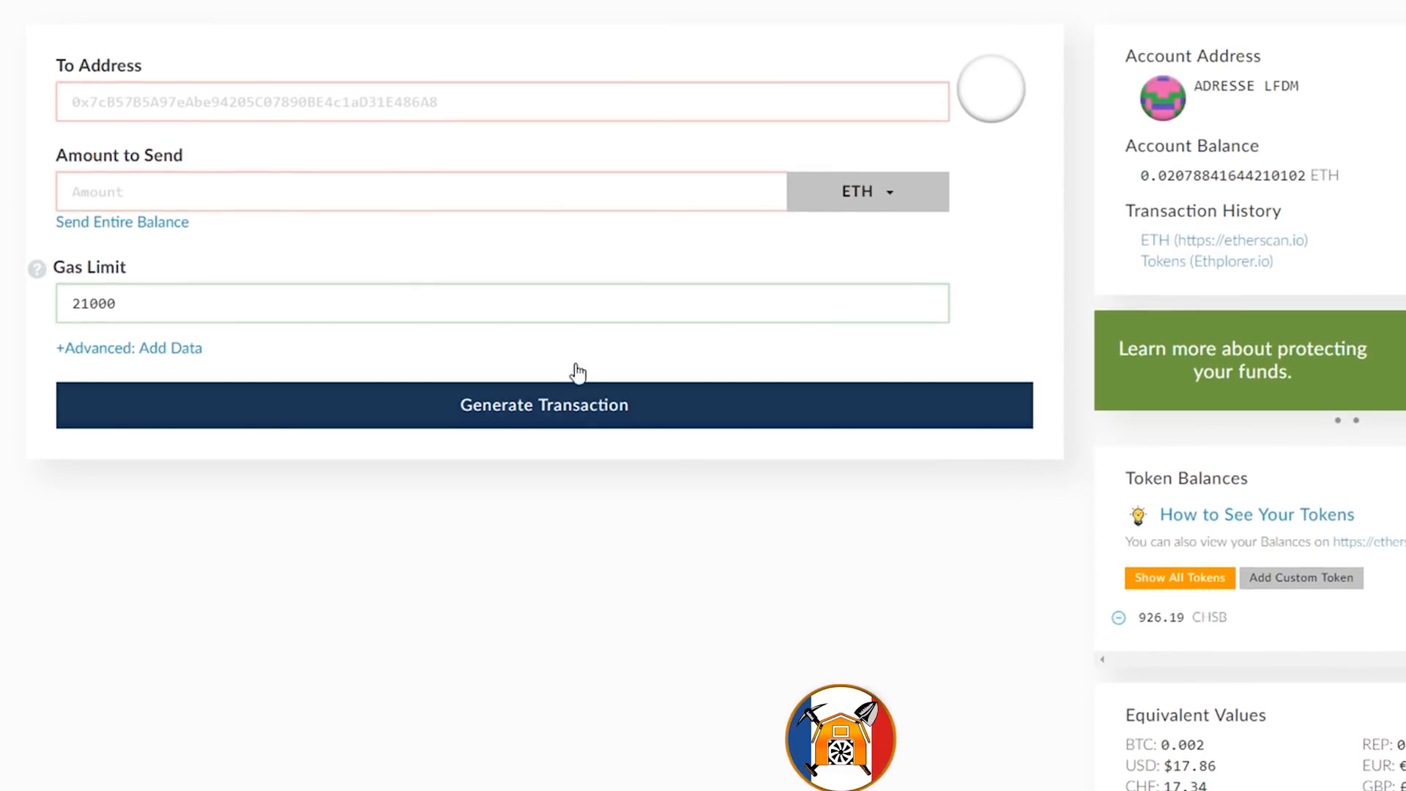
left_click(124, 104)
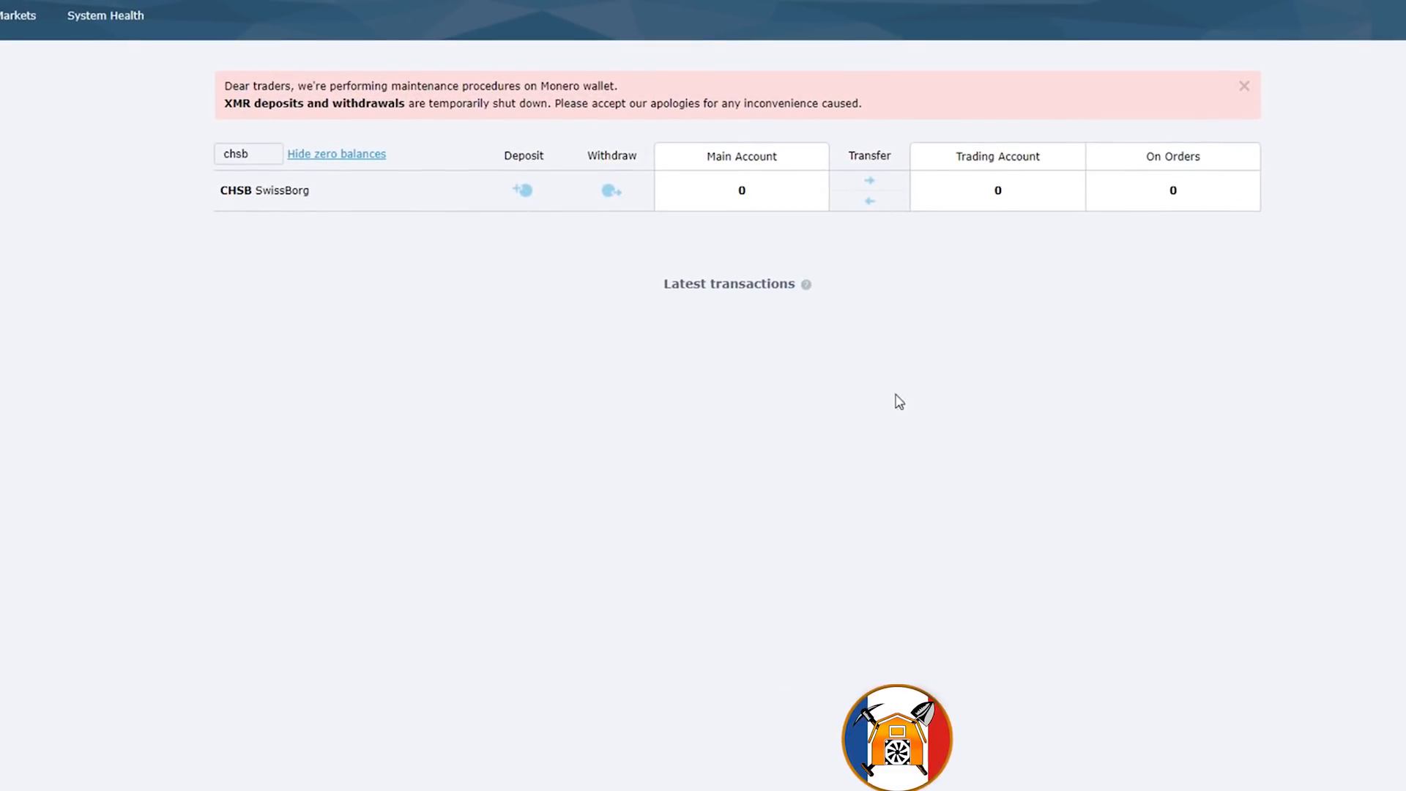
left_click(521, 192)
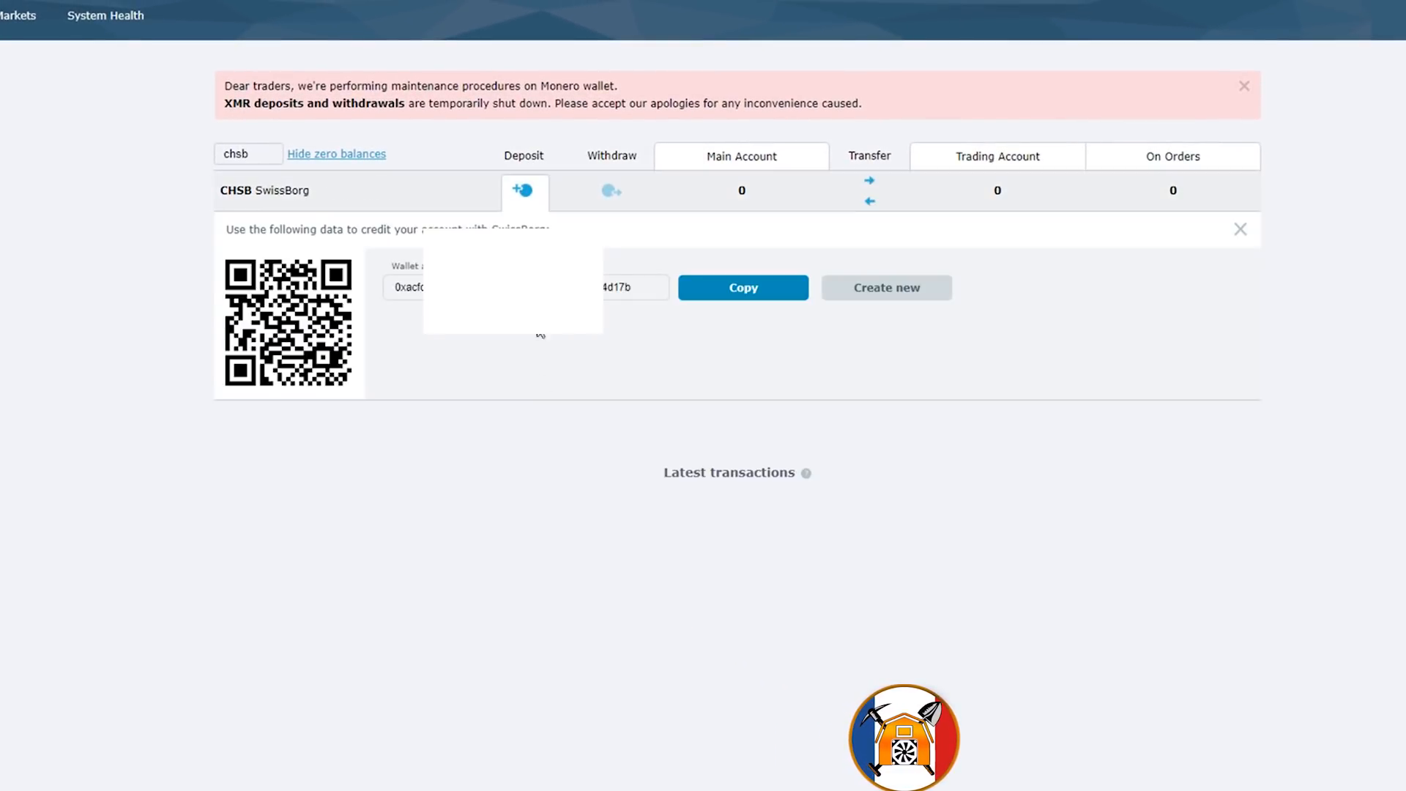
left_click(614, 296)
left_click(710, 298)
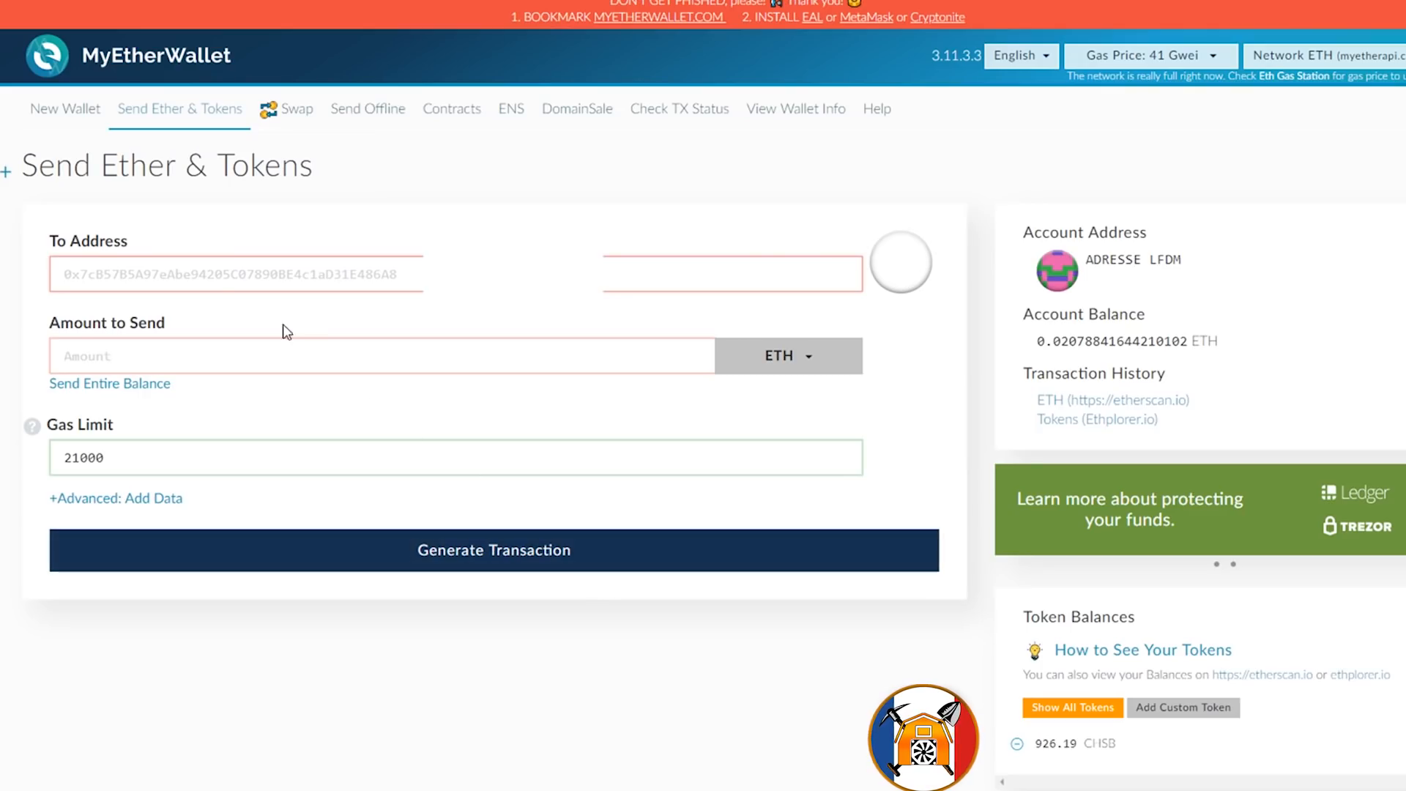
- Return to MyEtherWallet and paste the copied deposit wallet address as the transaction's recipient address
left_click(197, 275)
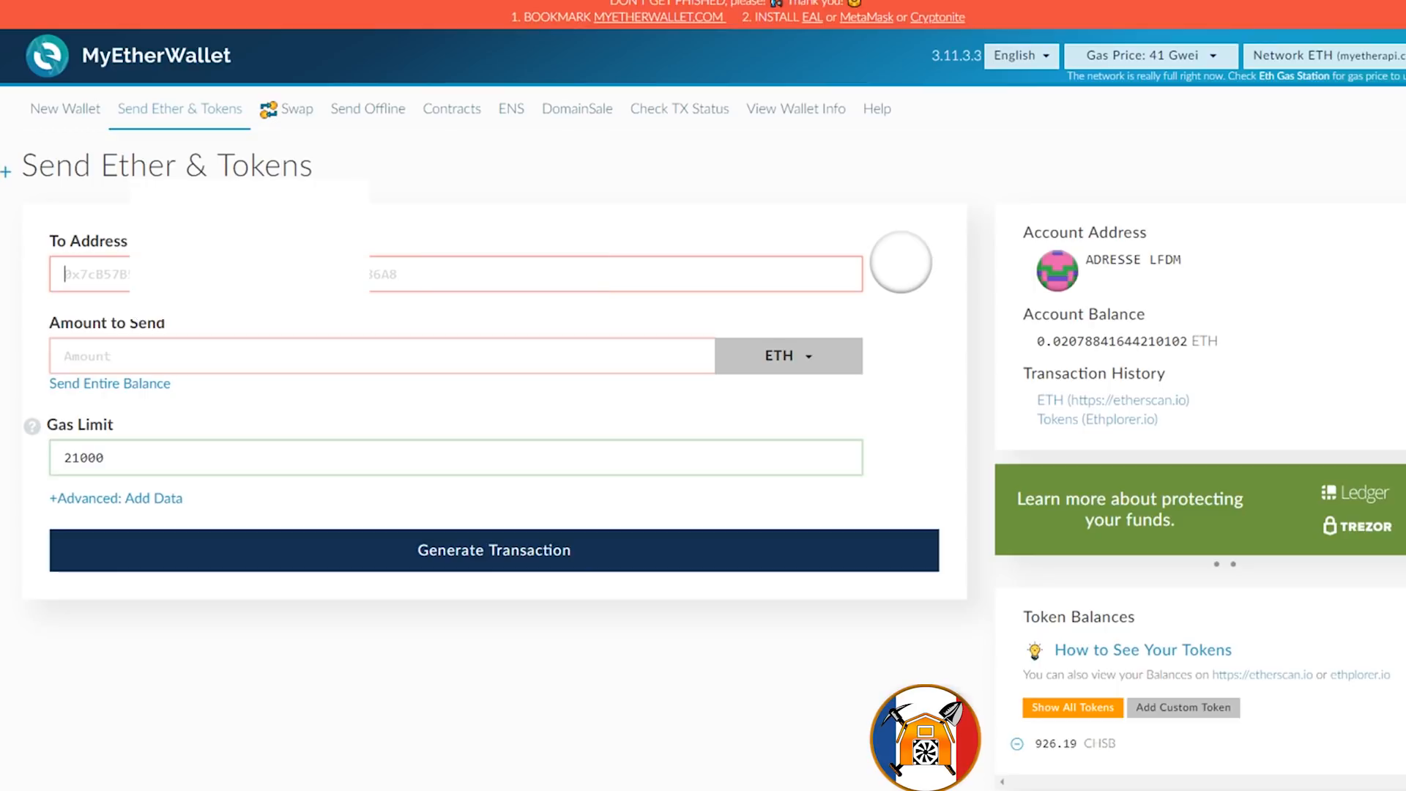
right_click(201, 265)
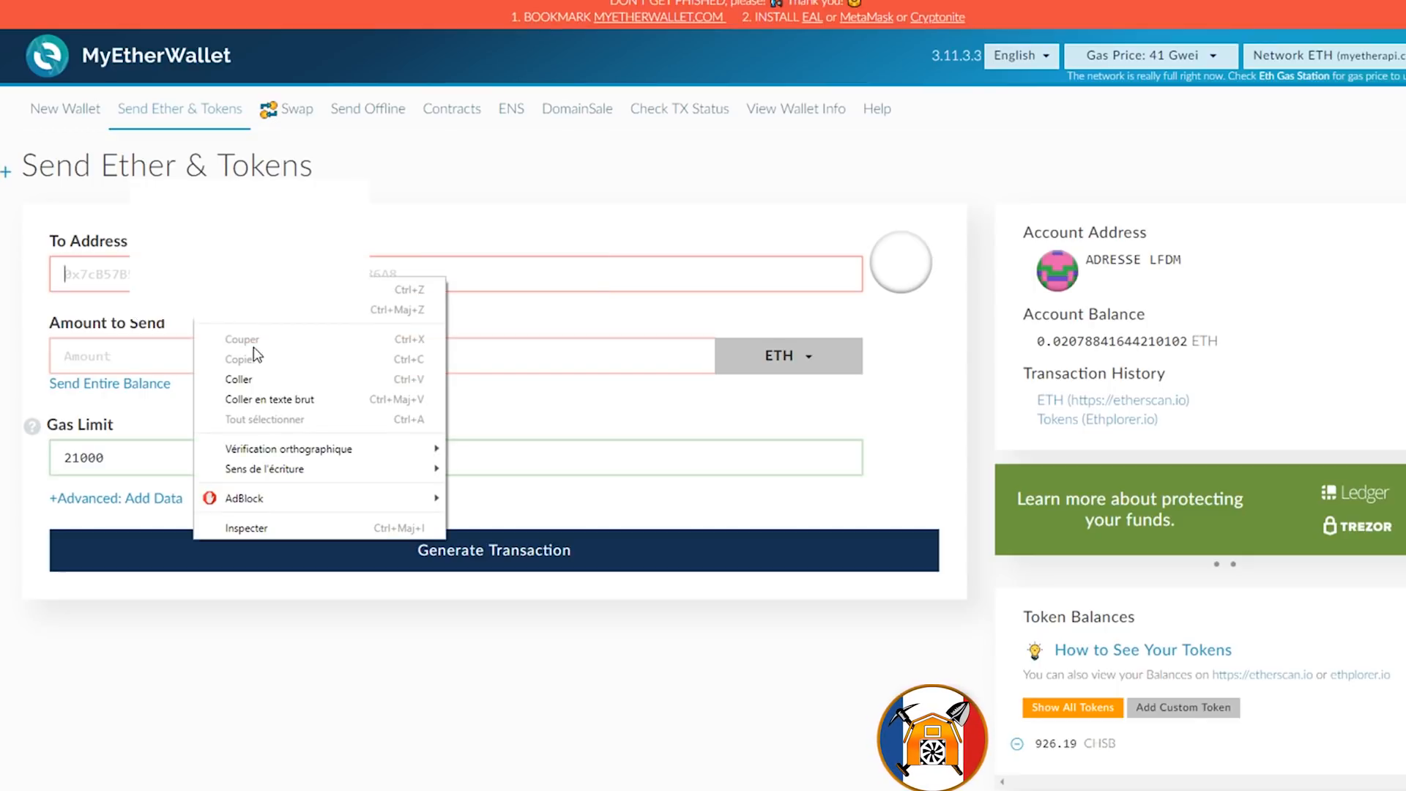
left_click(241, 289)
- Choose CHSB instead of ETH as the token to send and place the cursor in the amount field
left_click(271, 350)
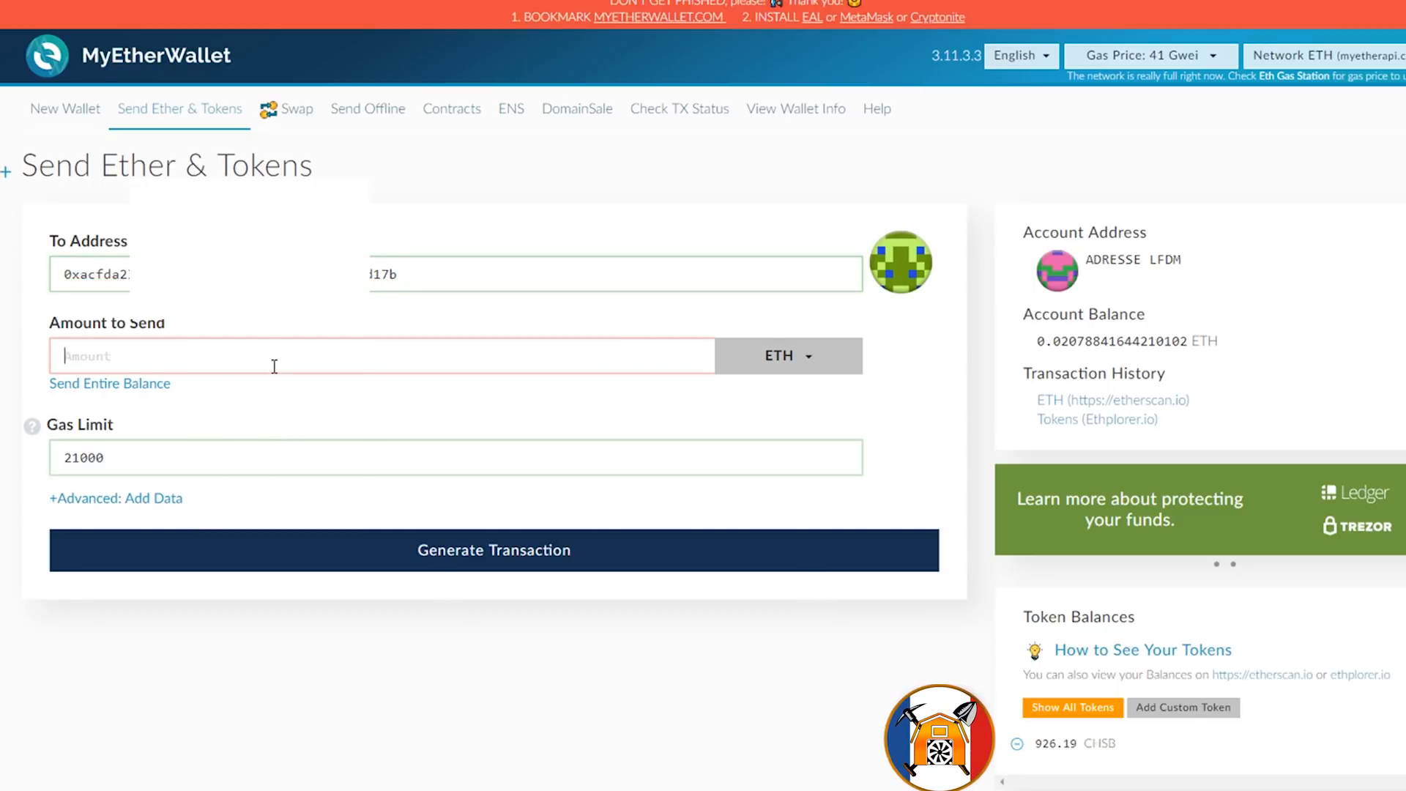
left_click(785, 355)
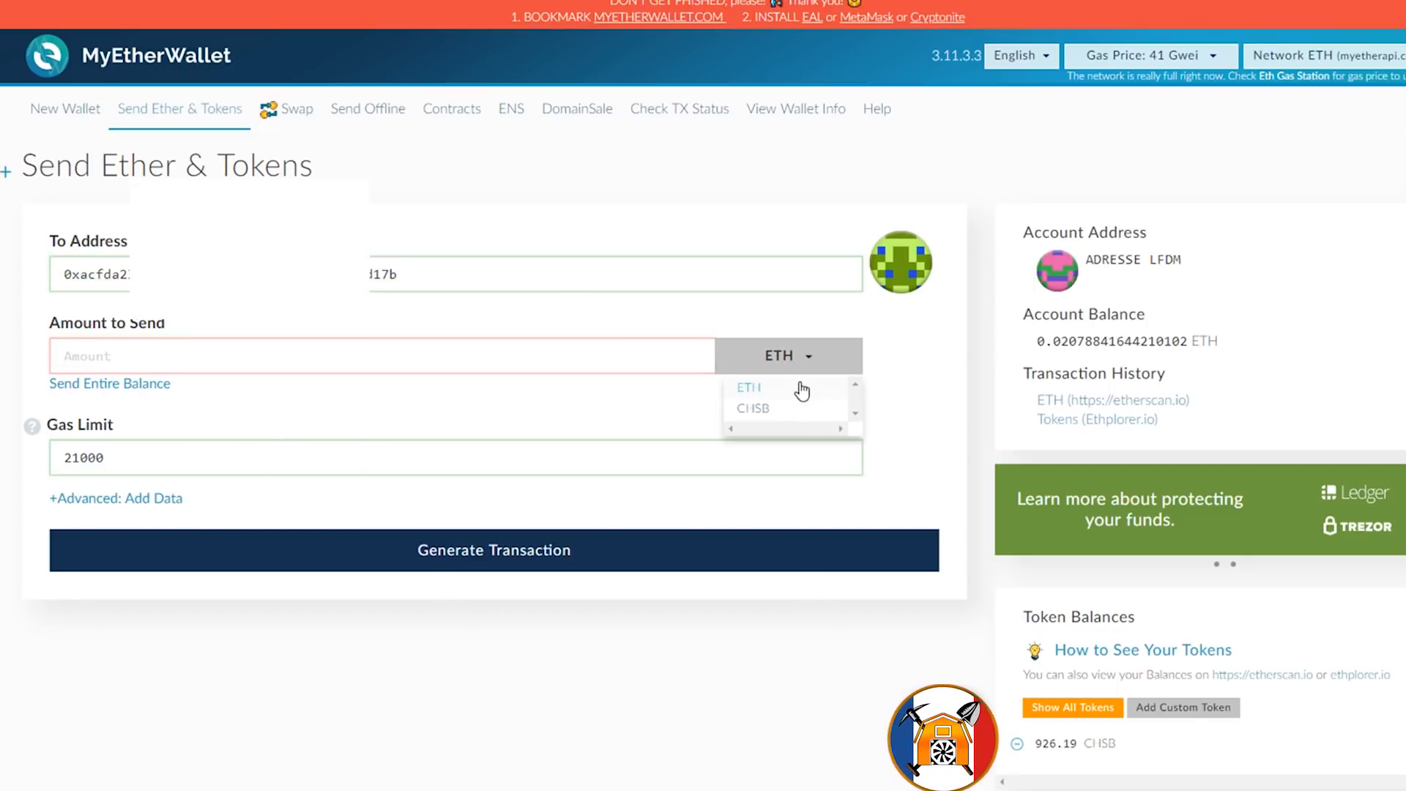
left_click(760, 416)
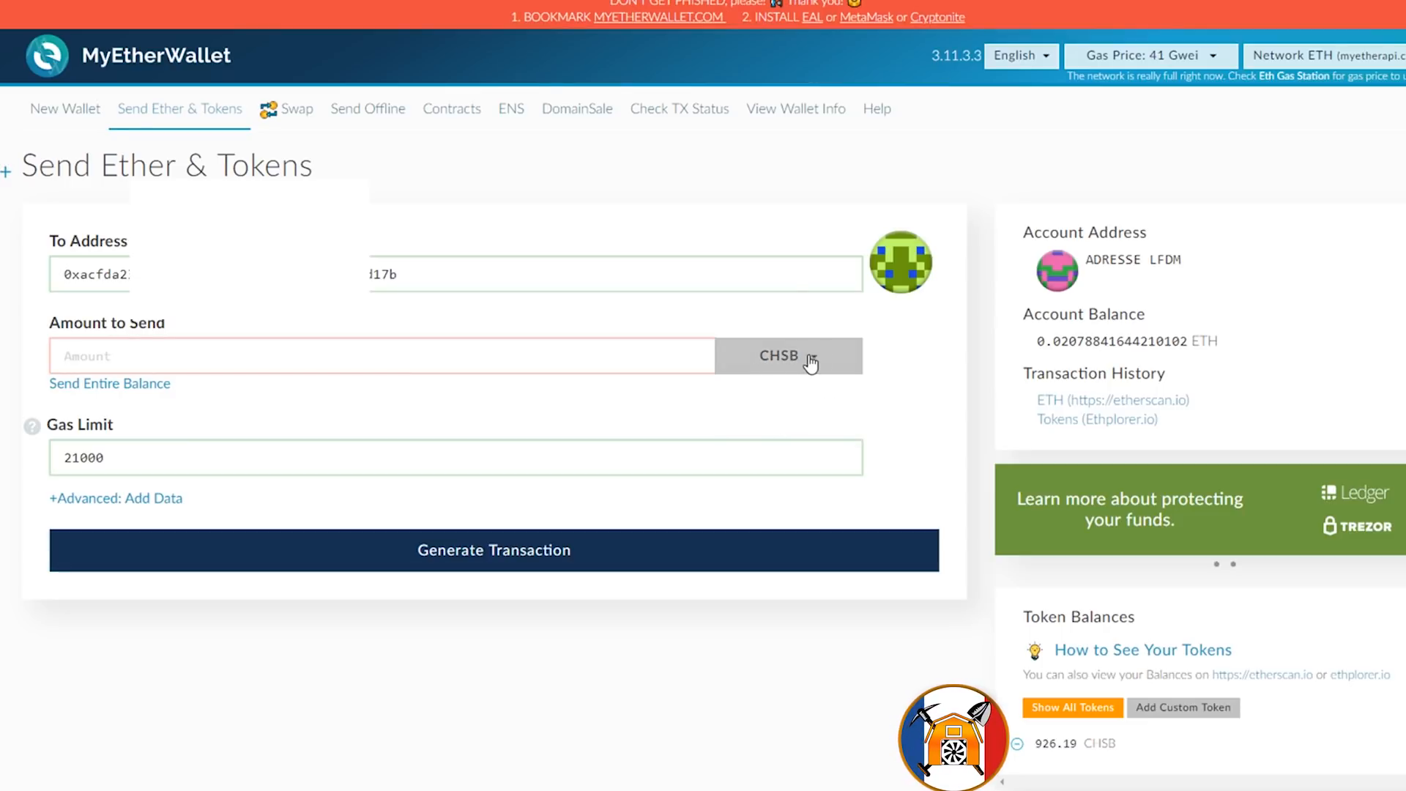
left_click(815, 357)
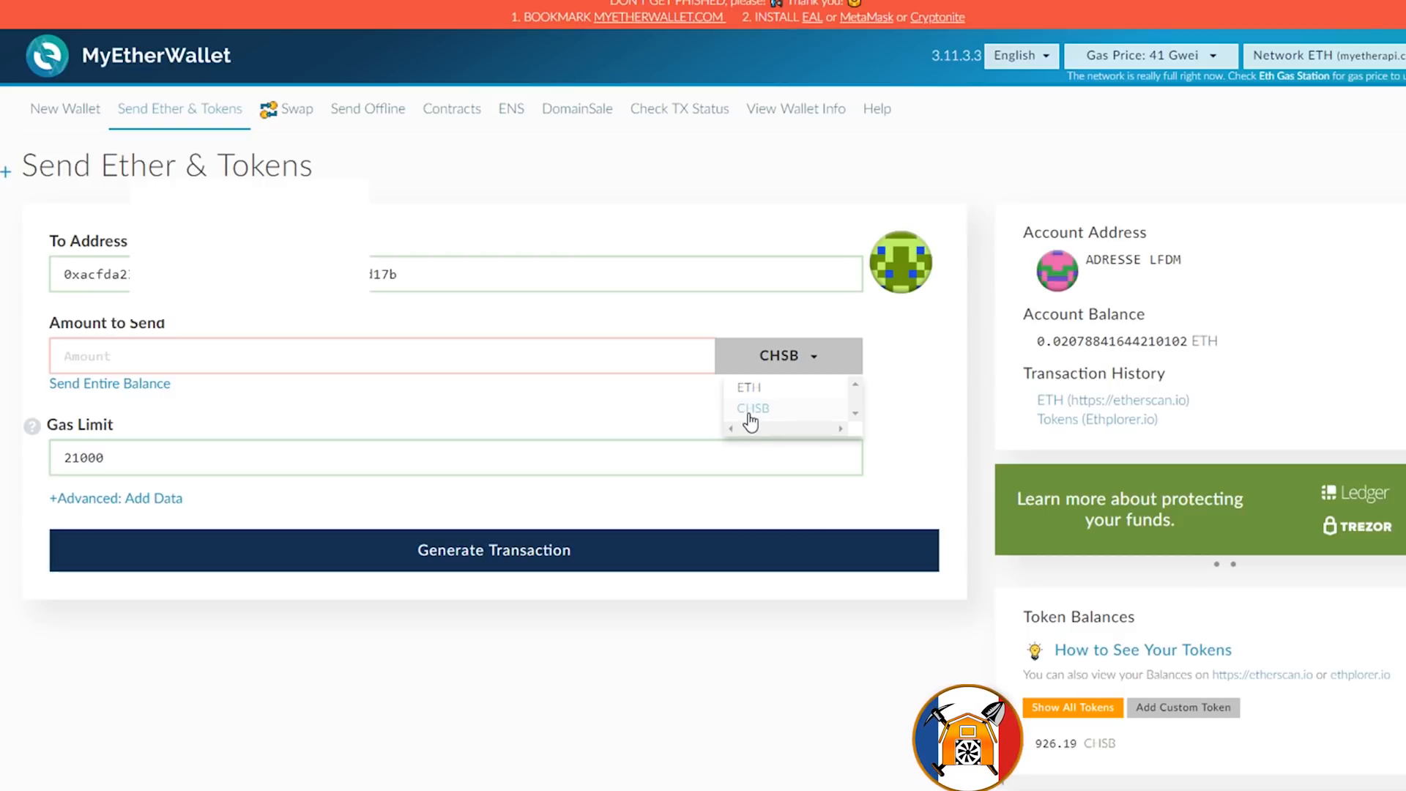
left_click(750, 419)
left_click(262, 357)
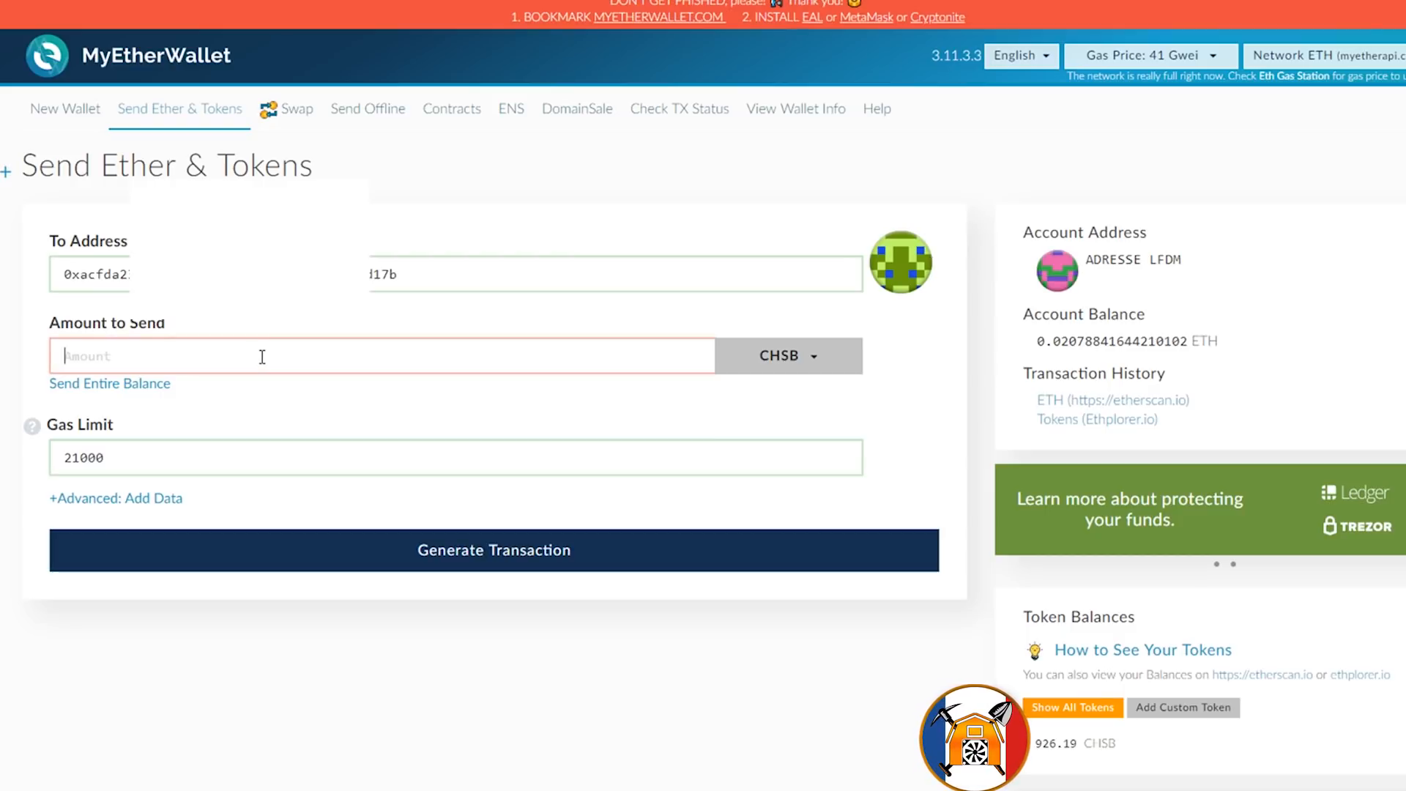
- Set the amount to send to 926.19 CHSB and generate the transaction
type("926.19")
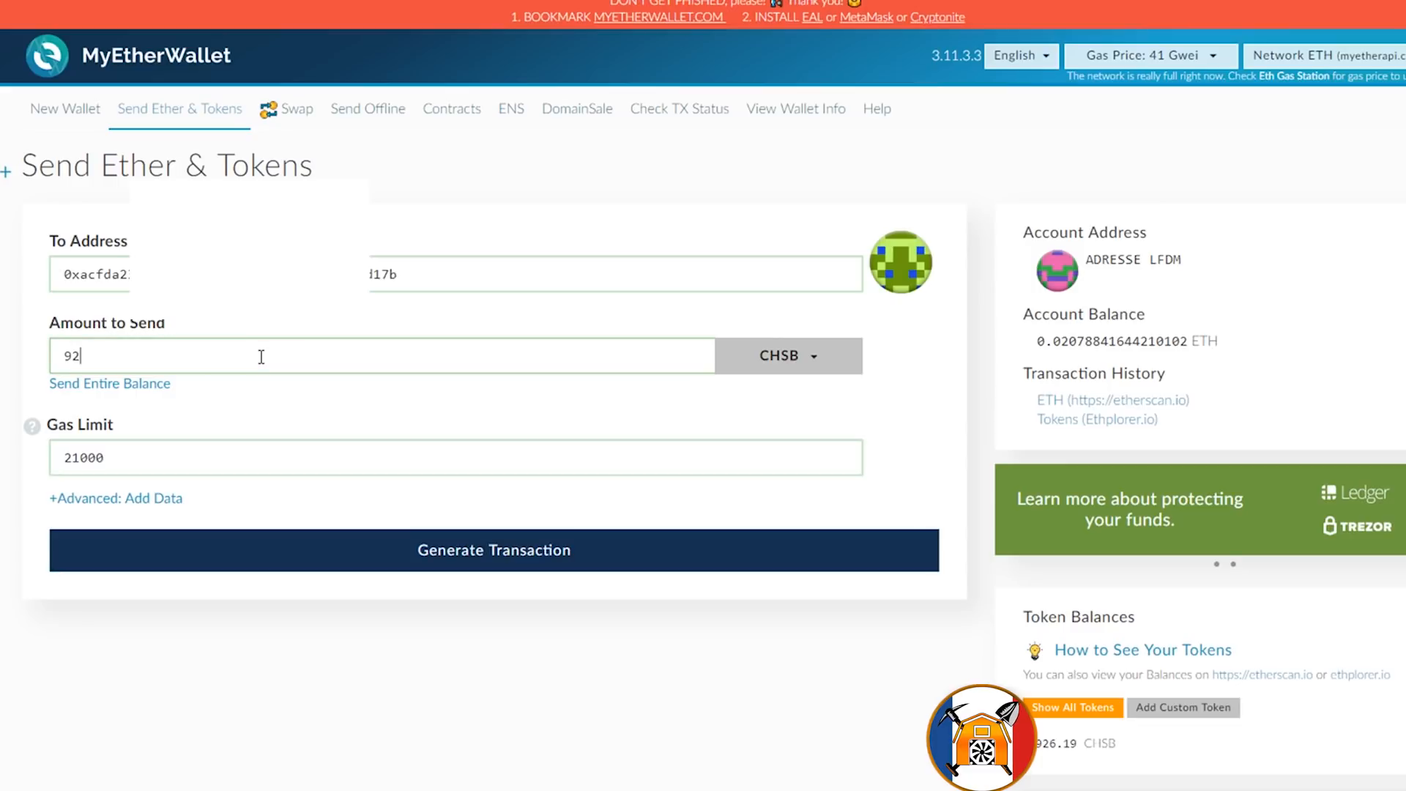
left_click(234, 460)
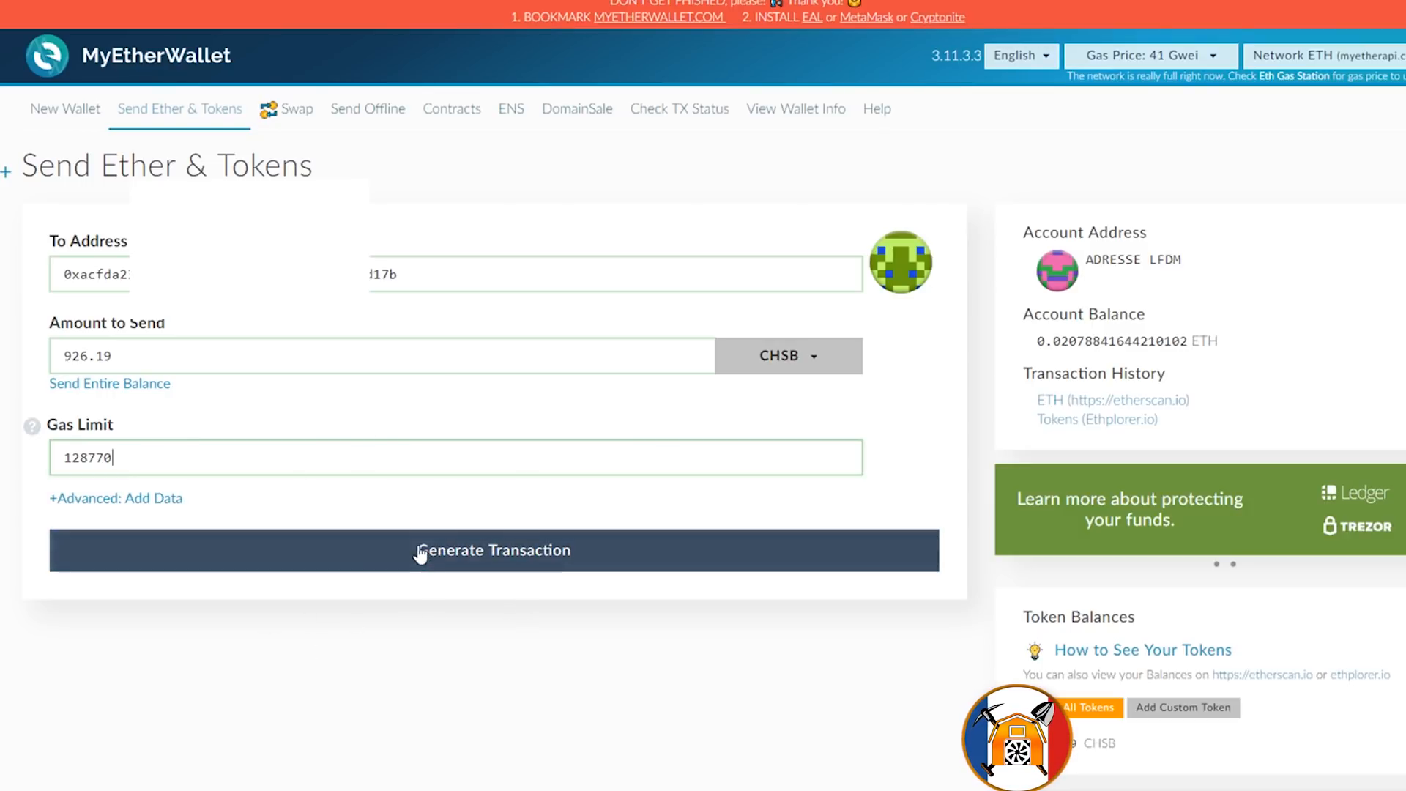
left_click(479, 560)
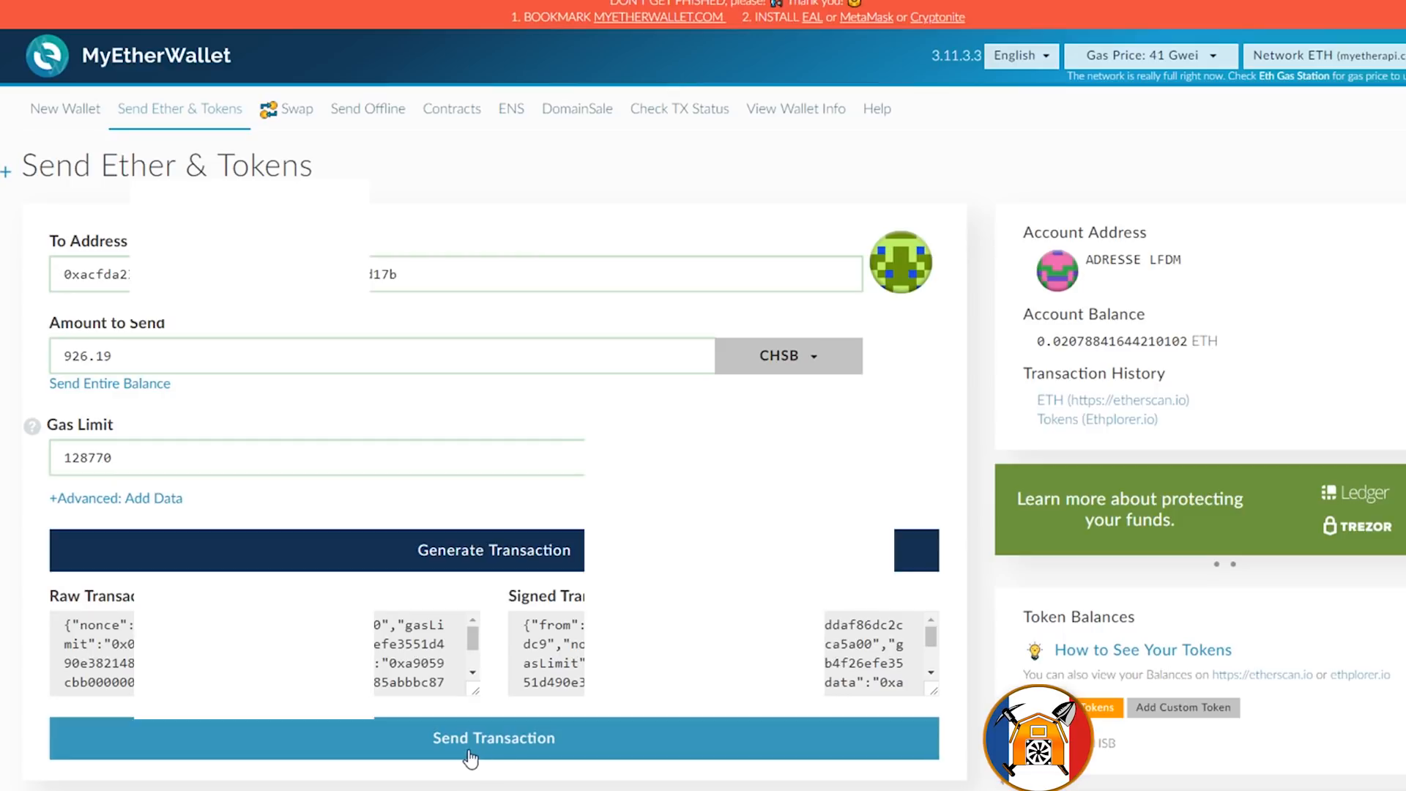
- Send the generated transaction and confirm making it, proceeding to the MetaMask confirmation
left_click(493, 755)
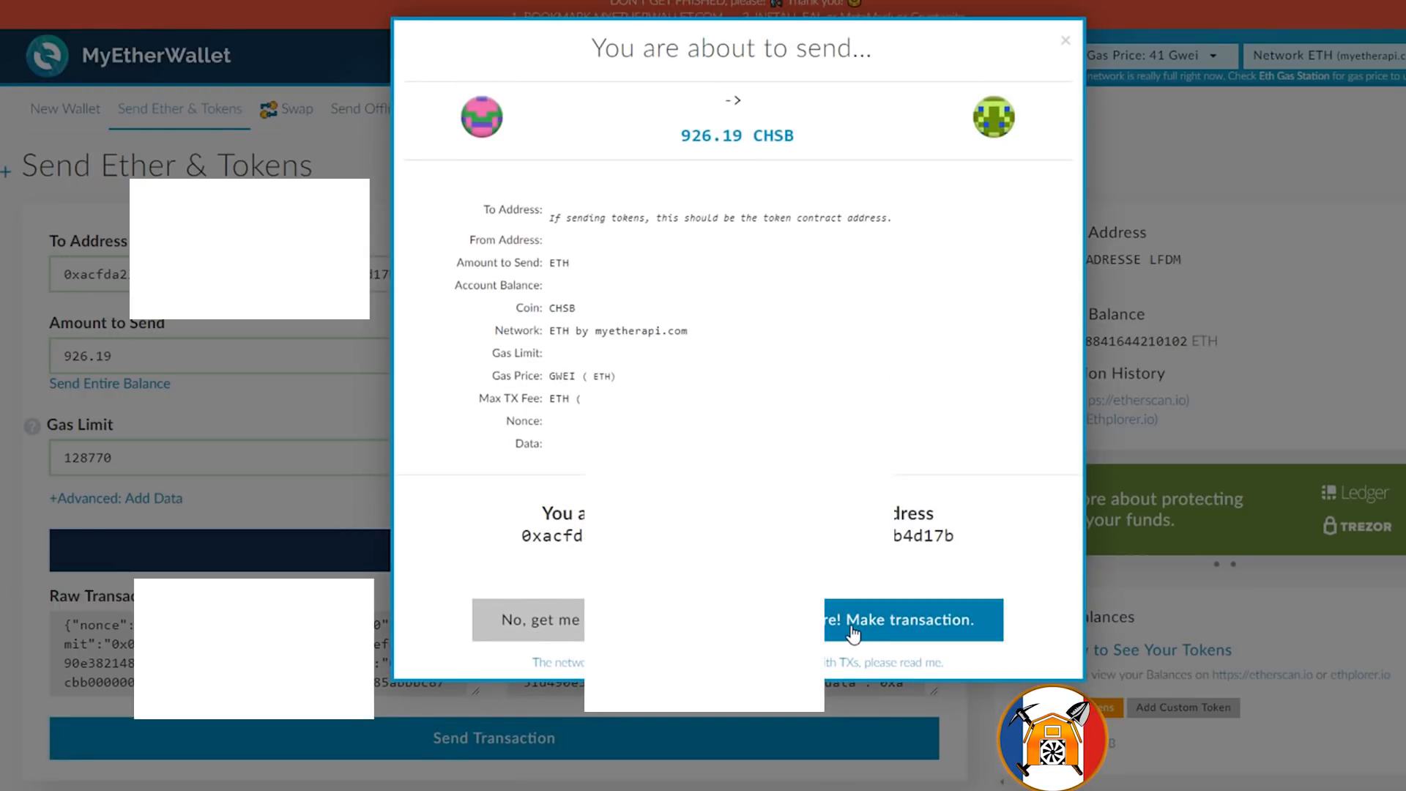
left_click(853, 635)
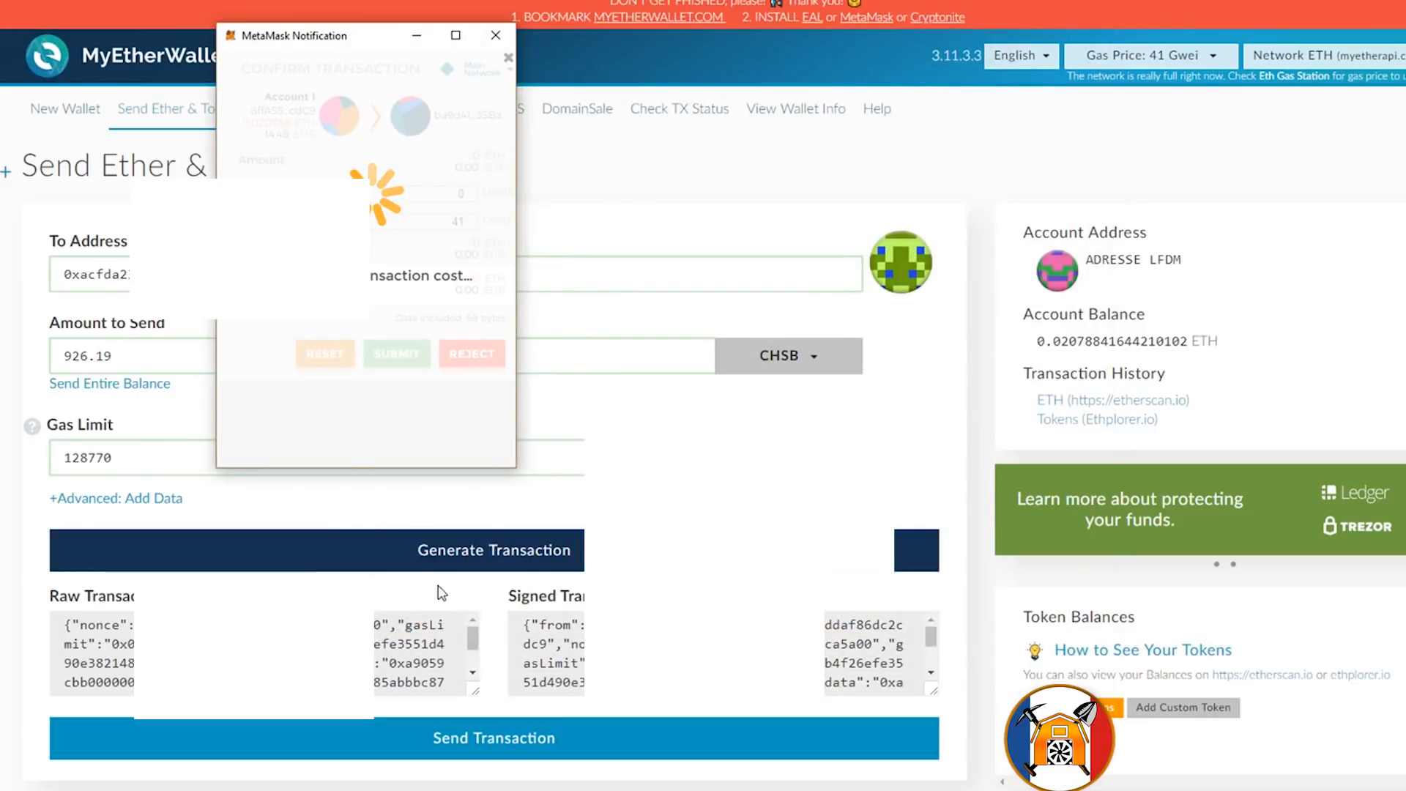
left_click(396, 355)
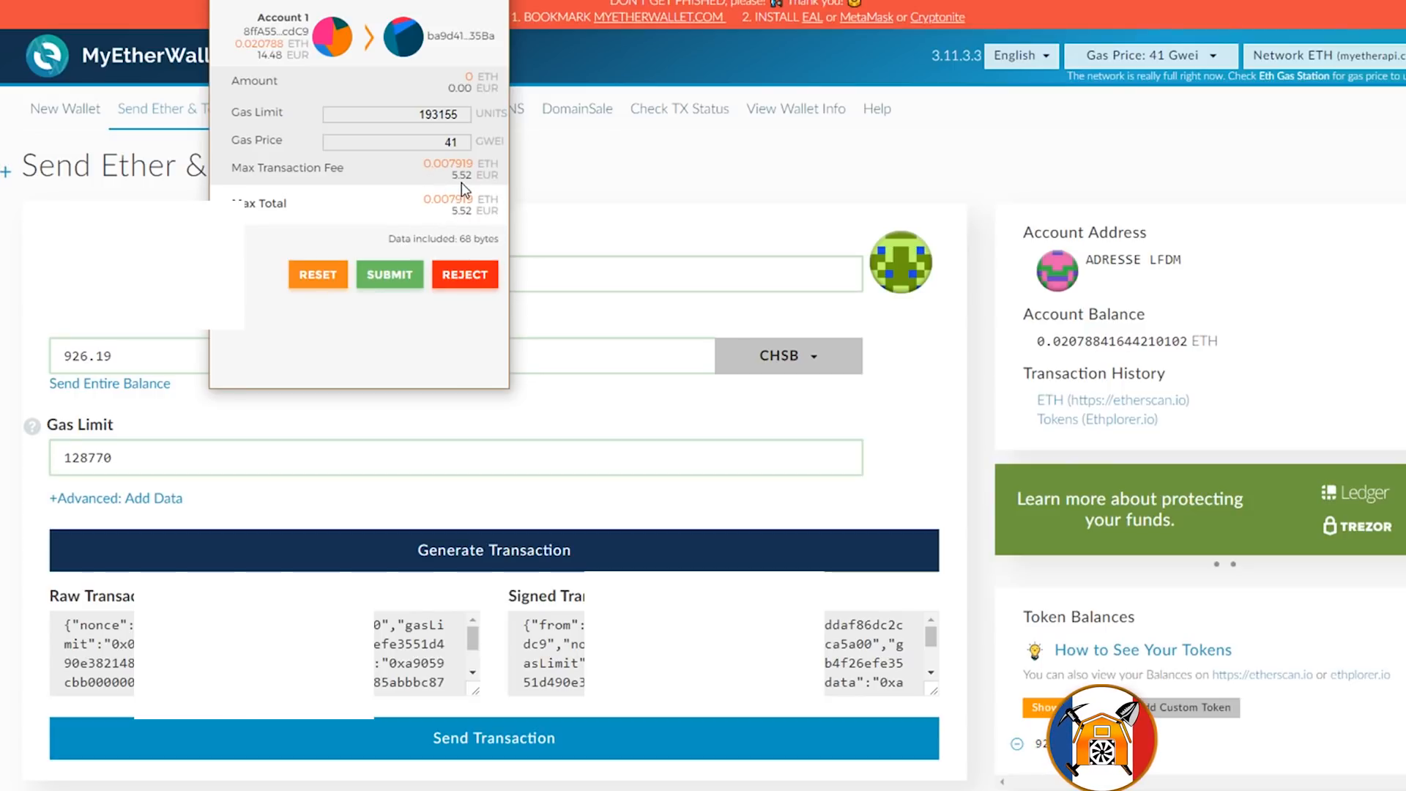
- Try a lower gas price in the MetaMask confirmation and restore it to 41 GWEI
left_click(438, 147)
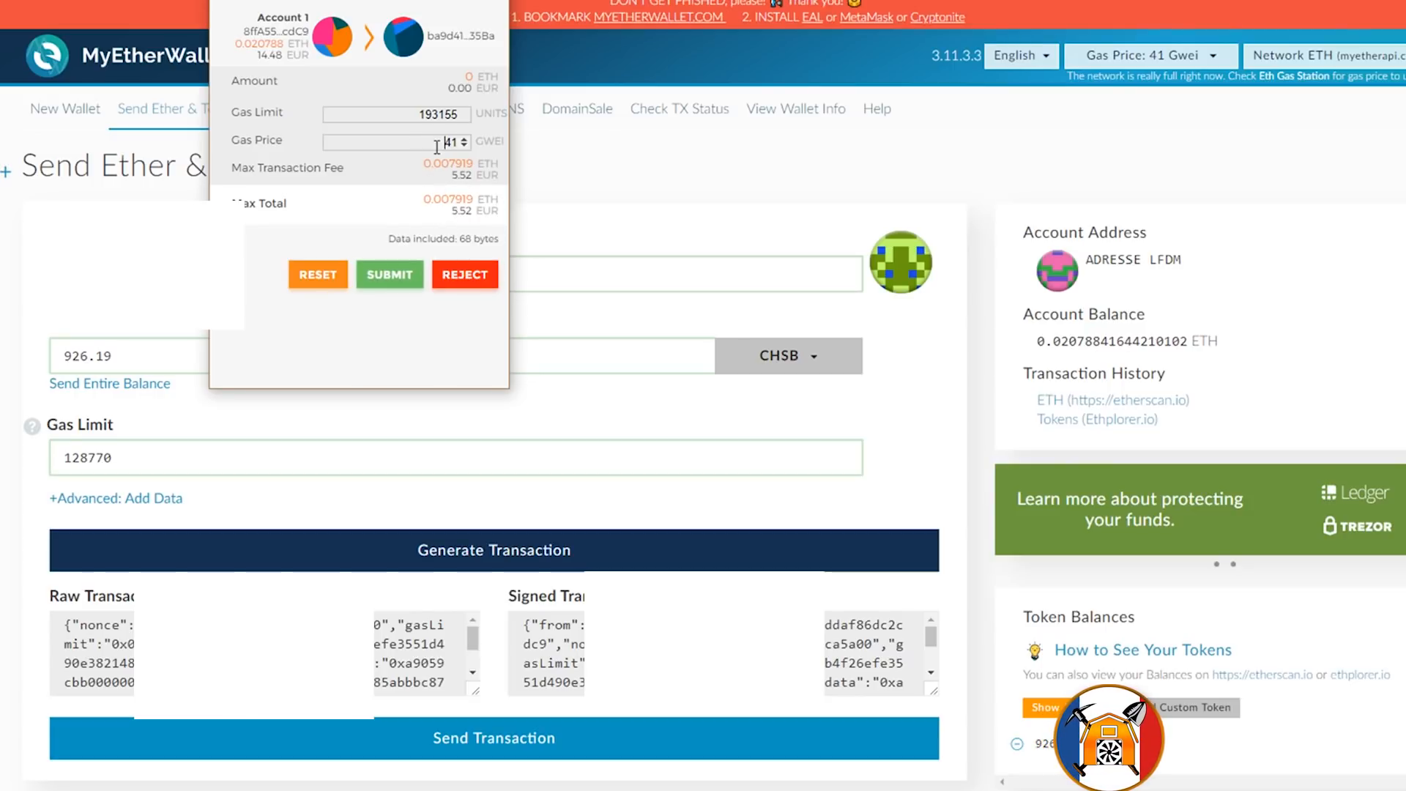
left_click(464, 144)
left_click(464, 145)
left_click(464, 144)
left_click(463, 144)
left_click(464, 144)
left_click(464, 144)
left_click(464, 144)
left_click(464, 144)
left_click(464, 139)
left_click(464, 139)
left_click(464, 139)
left_click(463, 139)
left_click(464, 139)
left_click(463, 140)
left_click(464, 139)
left_click(463, 139)
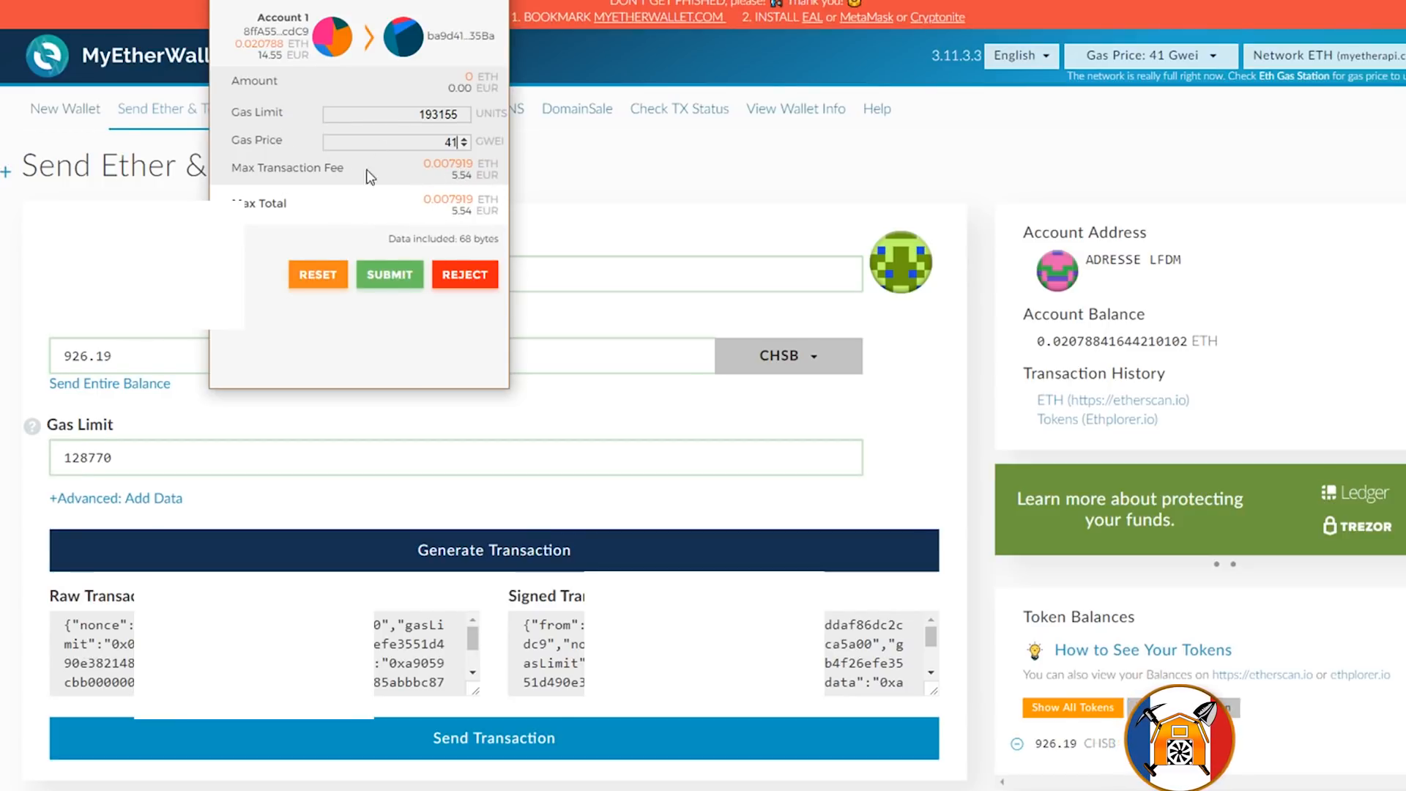
- Submit the transaction in MetaMask and check its block confirmations in the blockchain explorer's transaction information
left_click(389, 277)
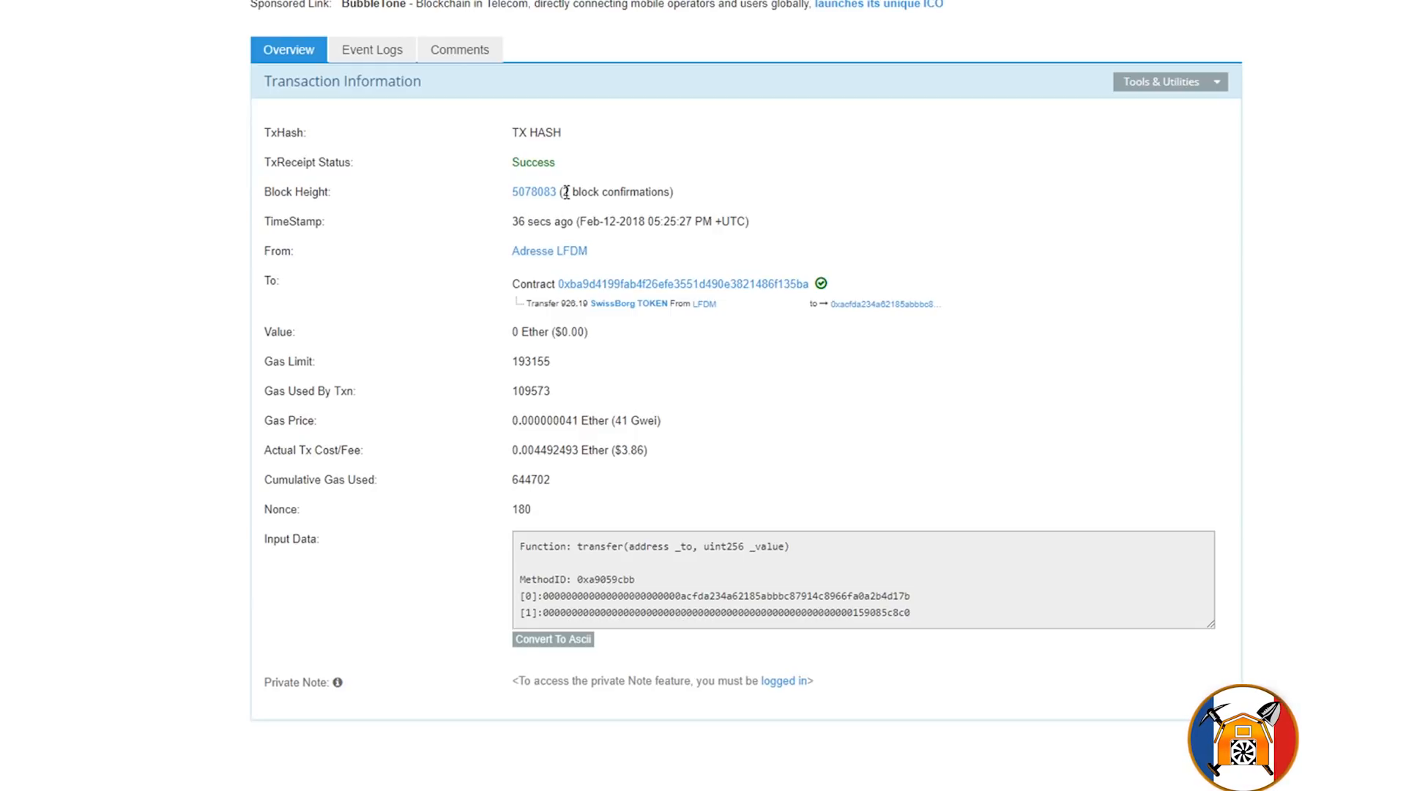
mouse_move(567, 192)
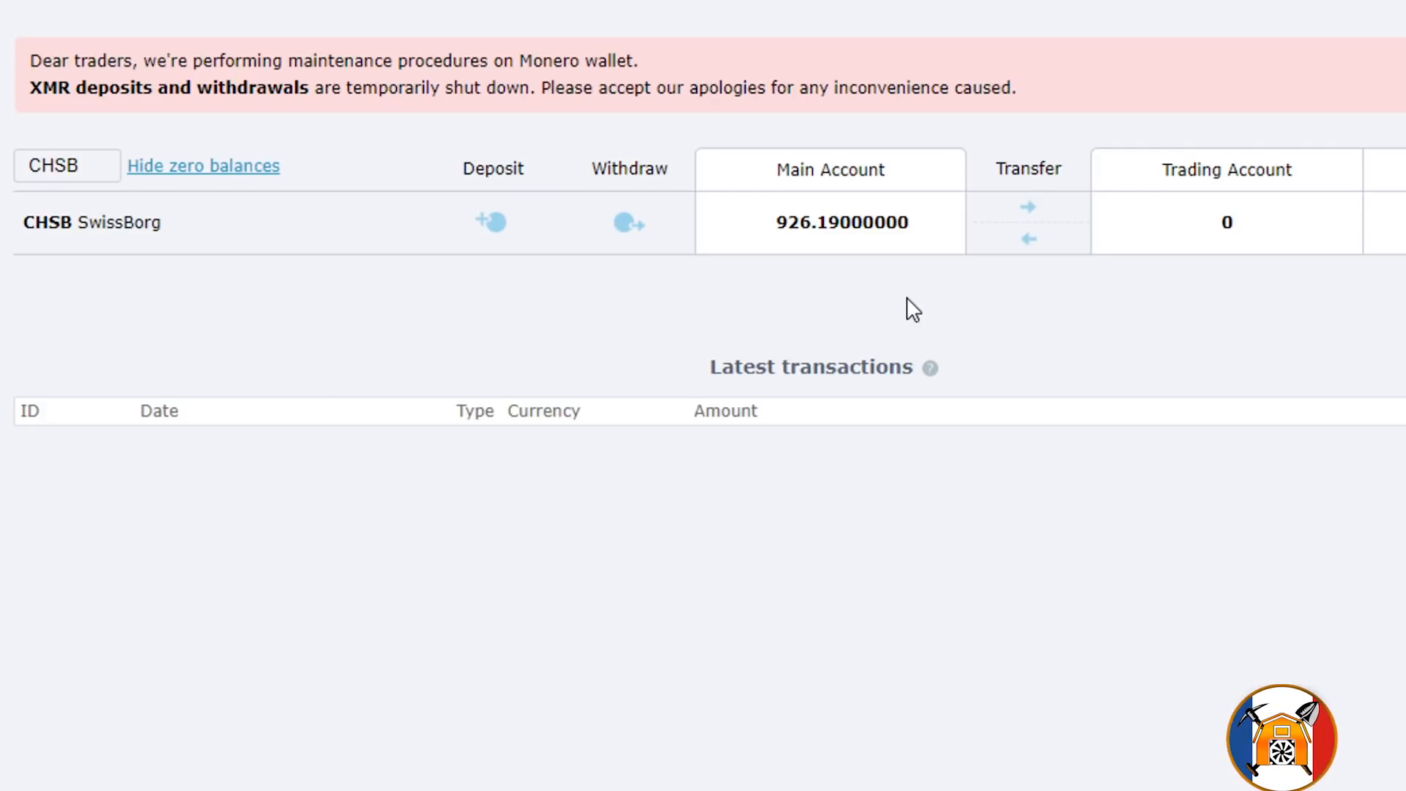
- Switch to the exchange's account page and check the CHSB SwissBorg balance in the Main Account
left_click_drag(766, 221, 921, 242)
left_click(922, 242)
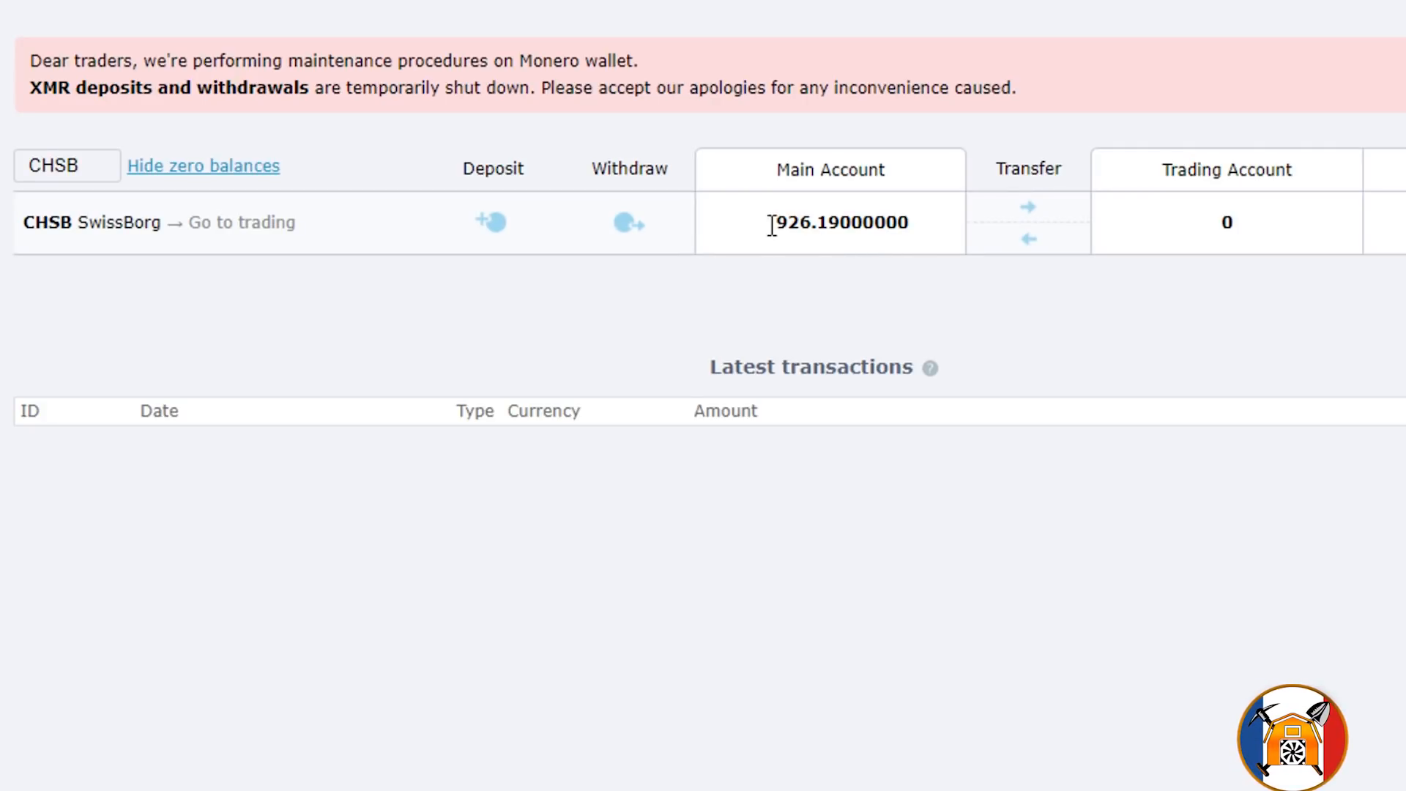
left_click_drag(769, 221, 920, 239)
left_click(925, 244)
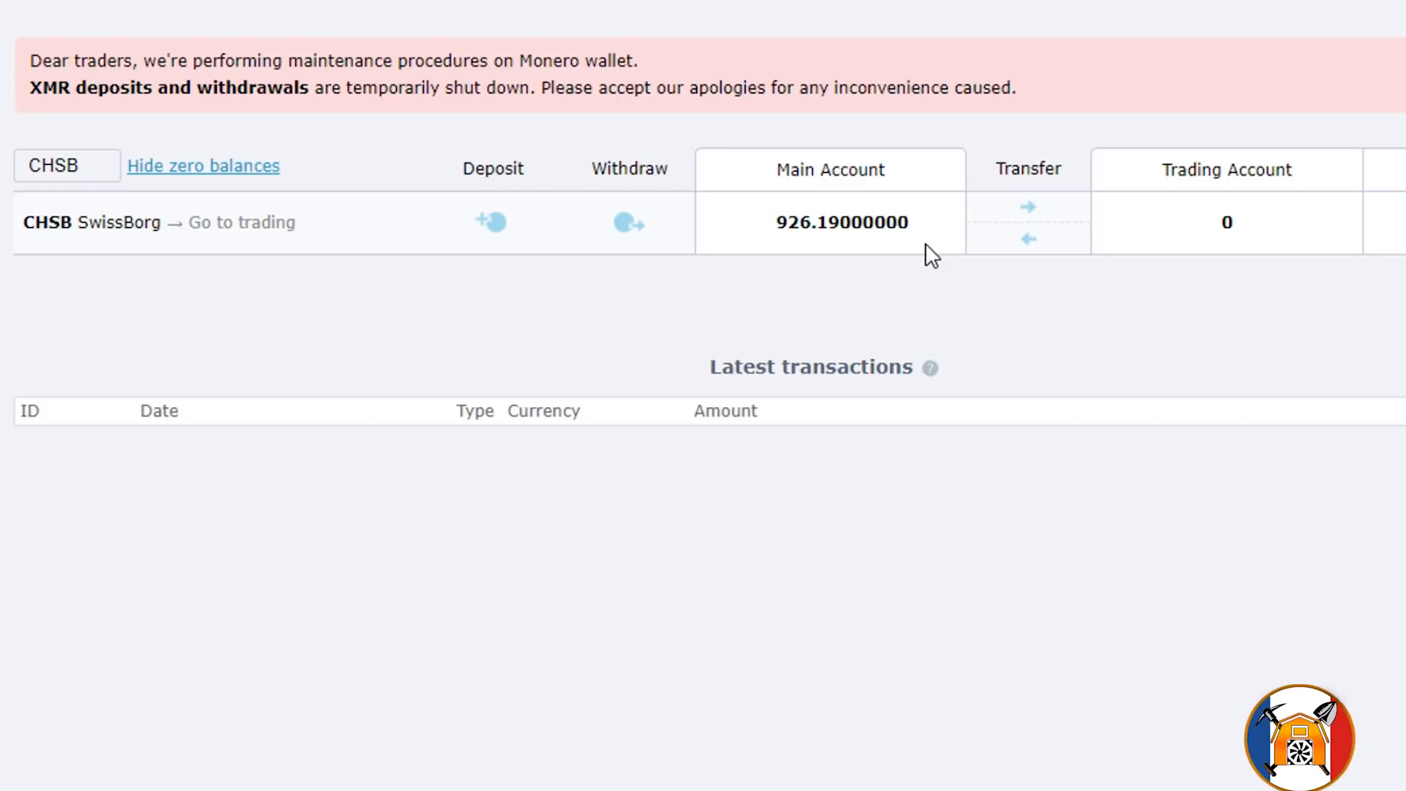